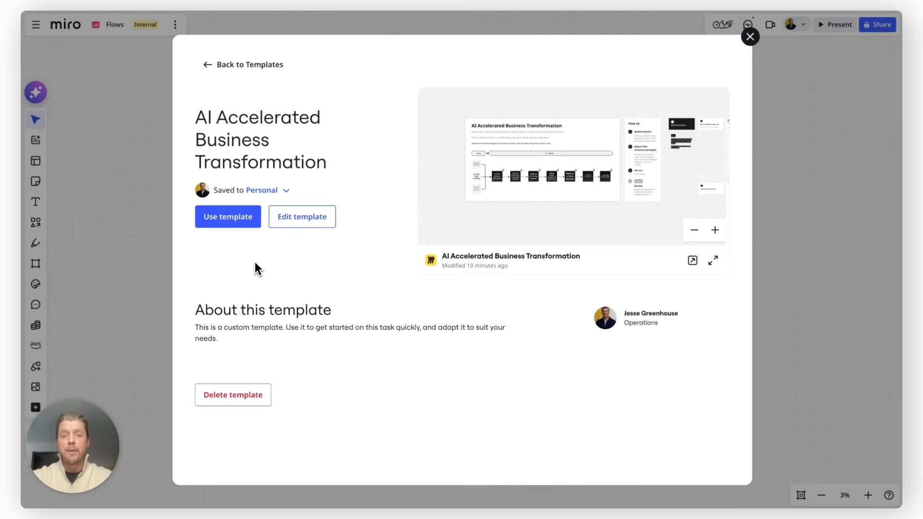
Add the AI Accelerated Business Transformation template to the board and deselect the placed objects.
left_click(231, 218)
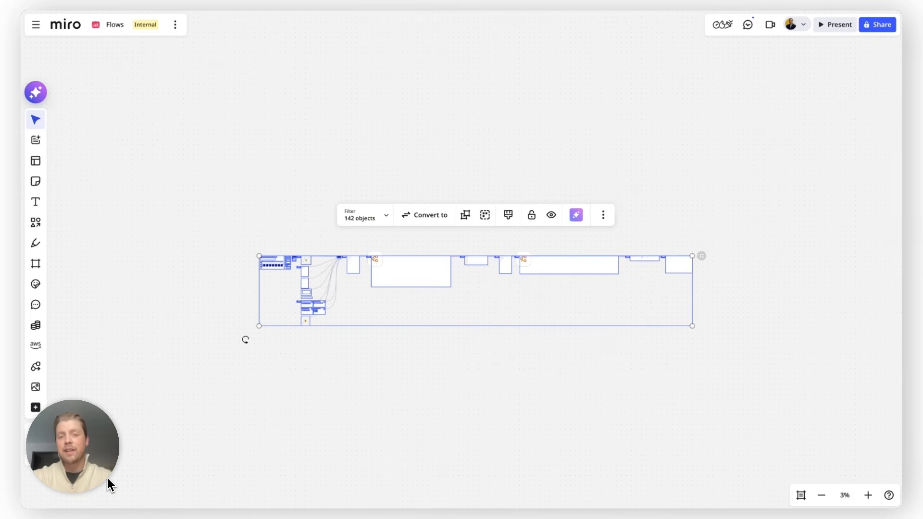
left_click(307, 346)
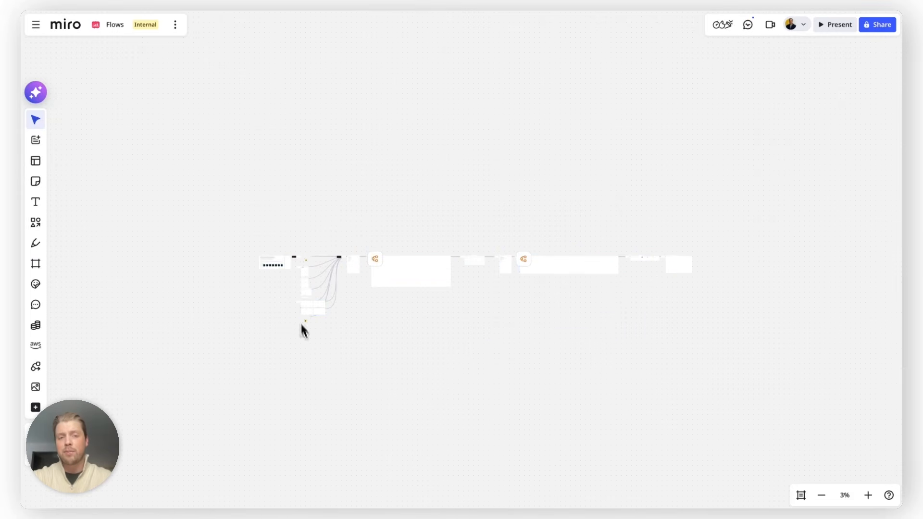
Look over the whole template layout, including the overview panel and the How to instructions.
scroll(282, 263, "up", 5)
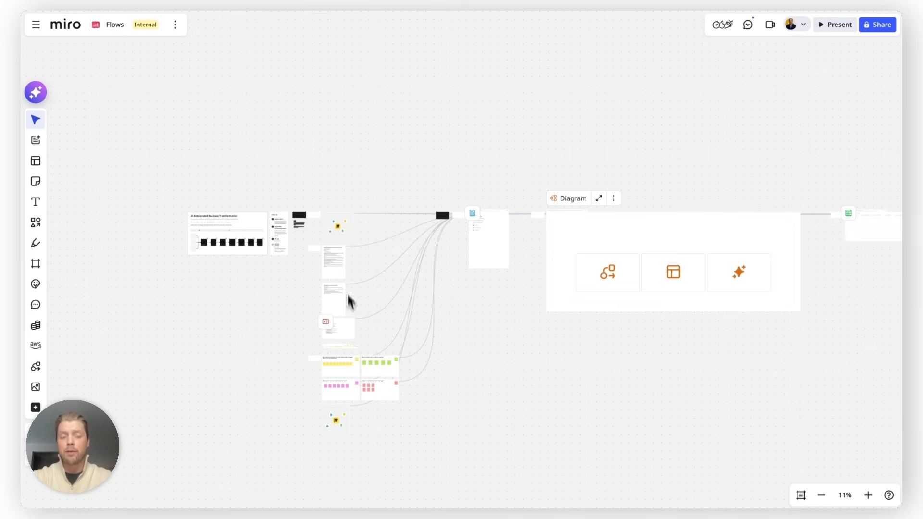
scroll(352, 301, "right", 5)
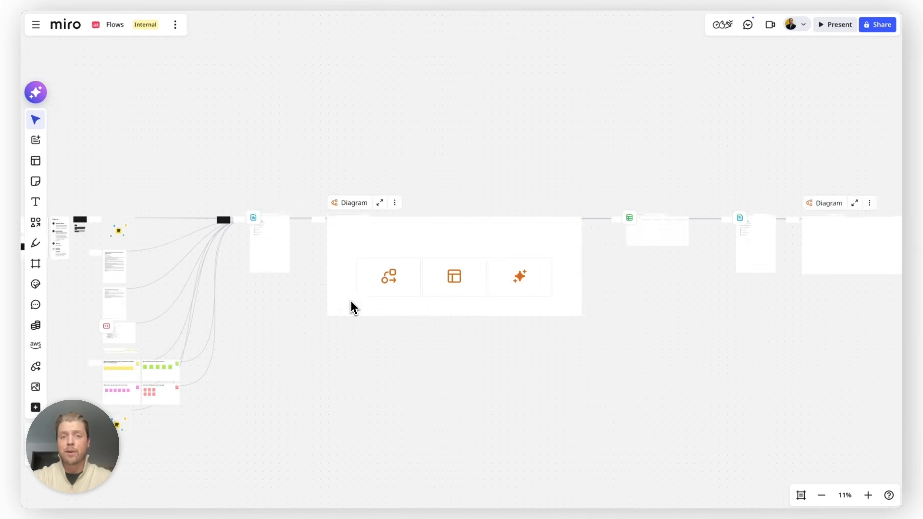
scroll(351, 300, "right", 5)
scroll(350, 301, "left", 7)
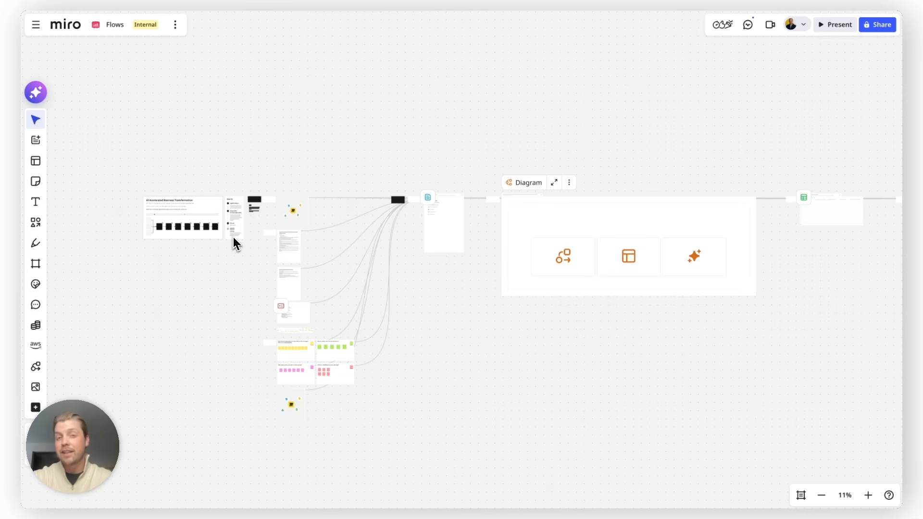
scroll(132, 206, "up", 5)
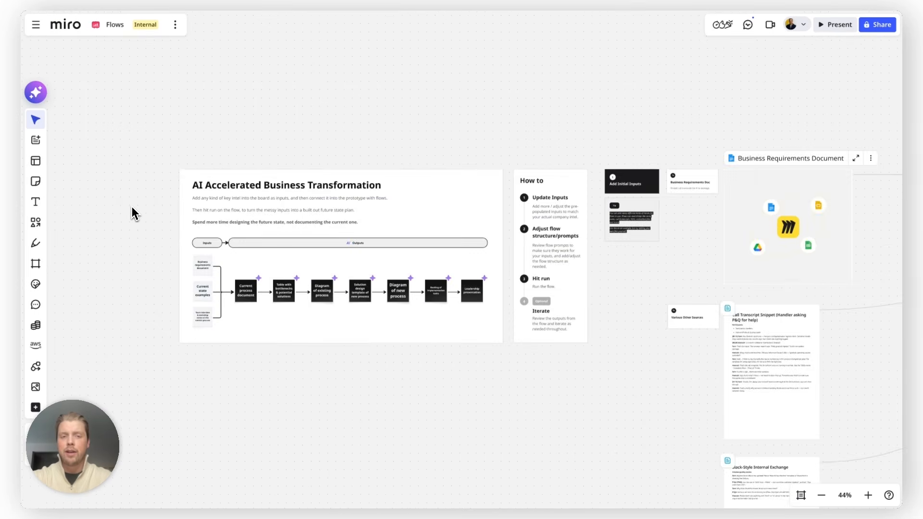
scroll(428, 313, "up", 5)
scroll(428, 314, "right", 8)
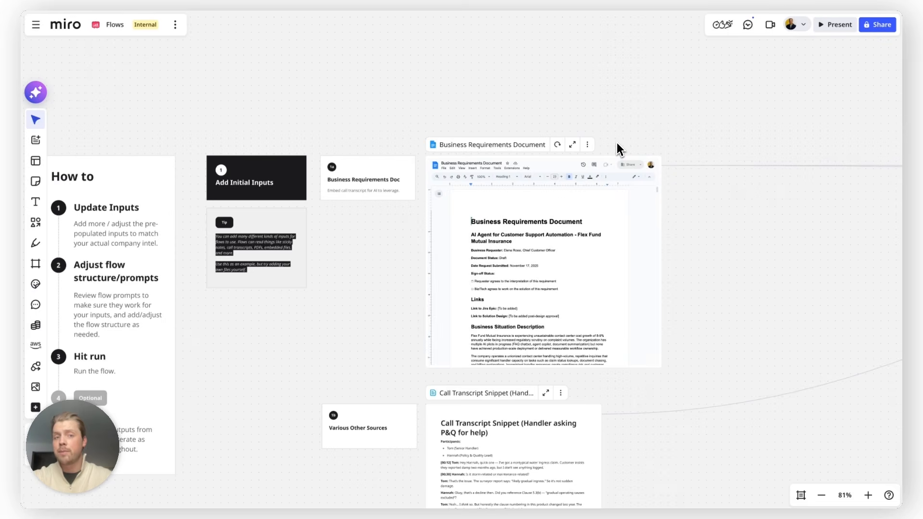
Examine the initial inputs, from the Business Requirements Document through transcripts, slides and team interview notes, and load the embedded contact transcript preview.
scroll(680, 296, "down", 3)
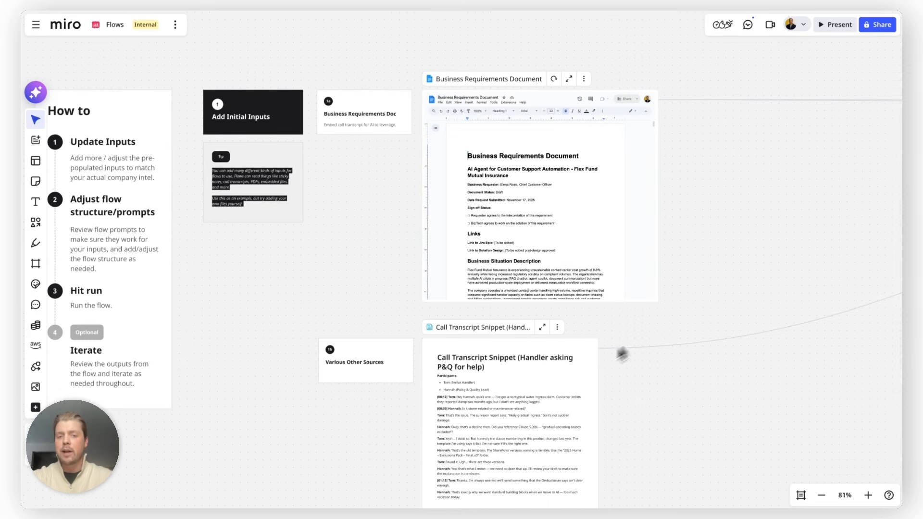
scroll(525, 397, "down", 5)
scroll(525, 397, "down", 3)
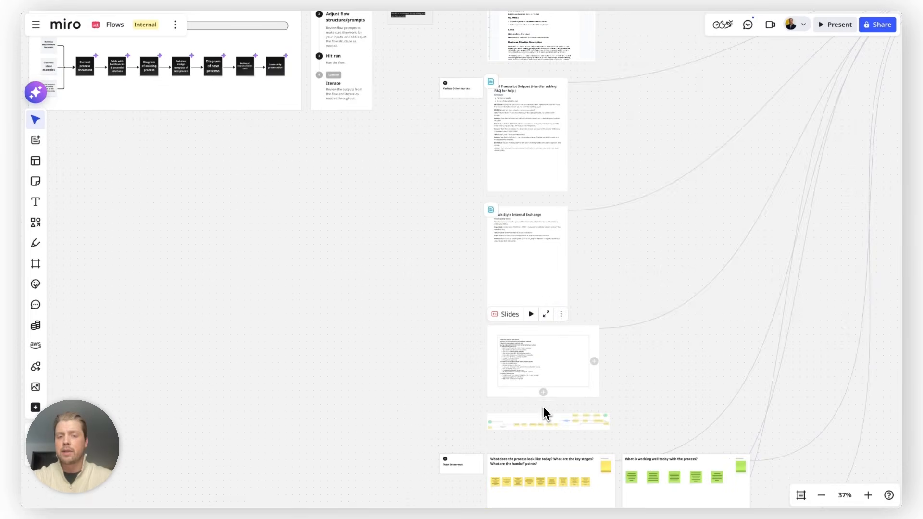
scroll(543, 409, "up", 4)
scroll(536, 461, "down", 5)
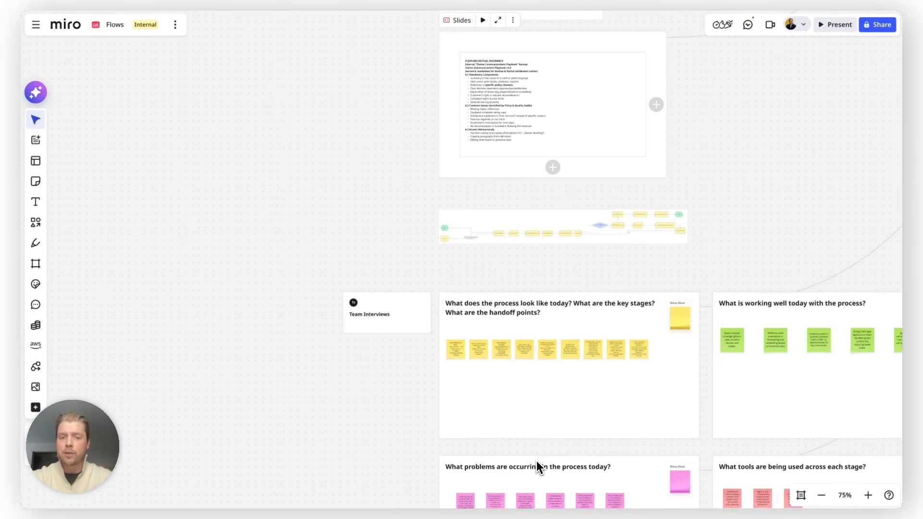
scroll(536, 460, "down", 2)
scroll(586, 394, "down", 3)
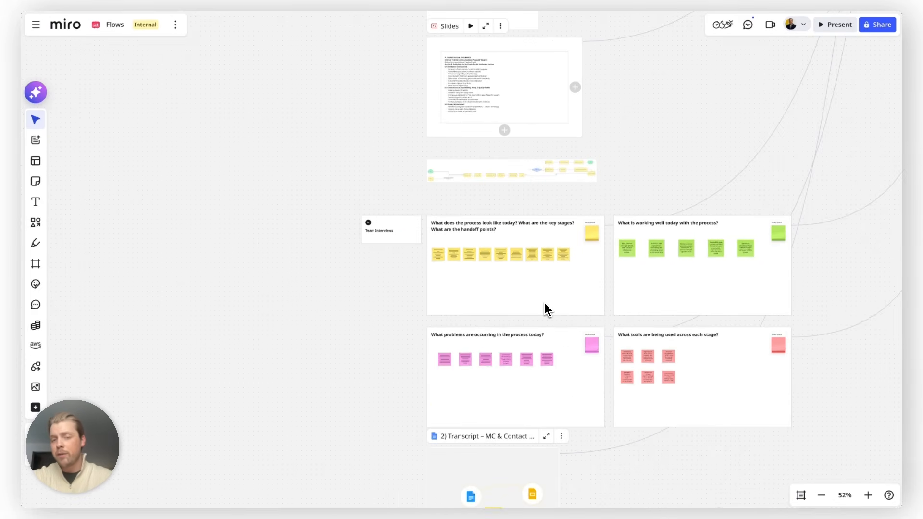
scroll(682, 282, "down", 1)
scroll(632, 346, "down", 5)
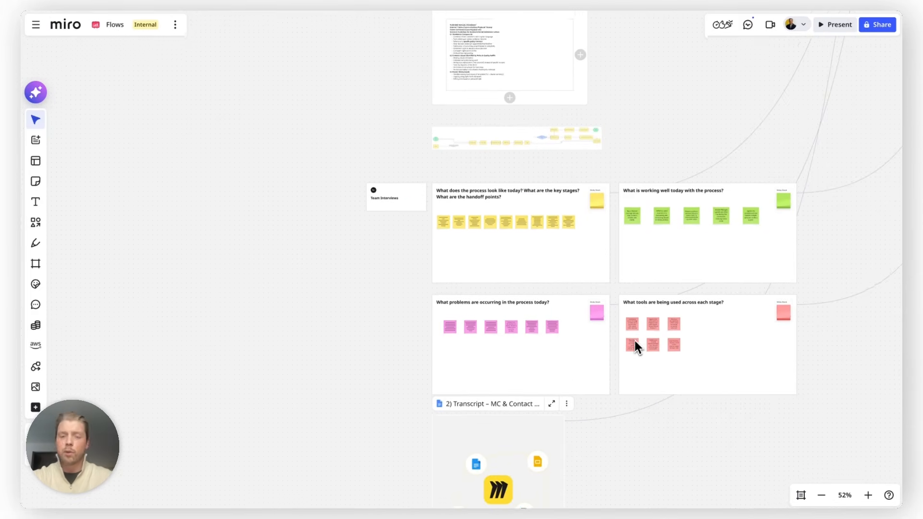
left_click(514, 370)
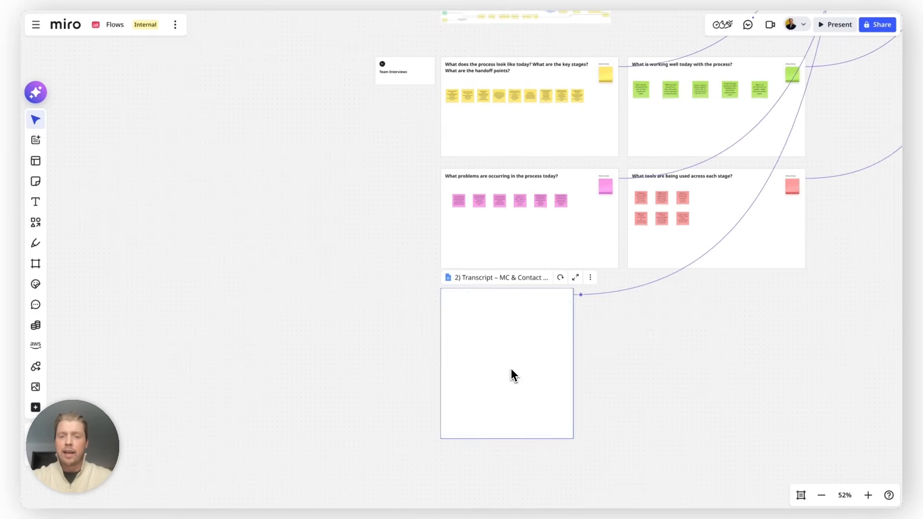
scroll(608, 391, "down", 3)
left_click(608, 387)
scroll(607, 387, "down", 2)
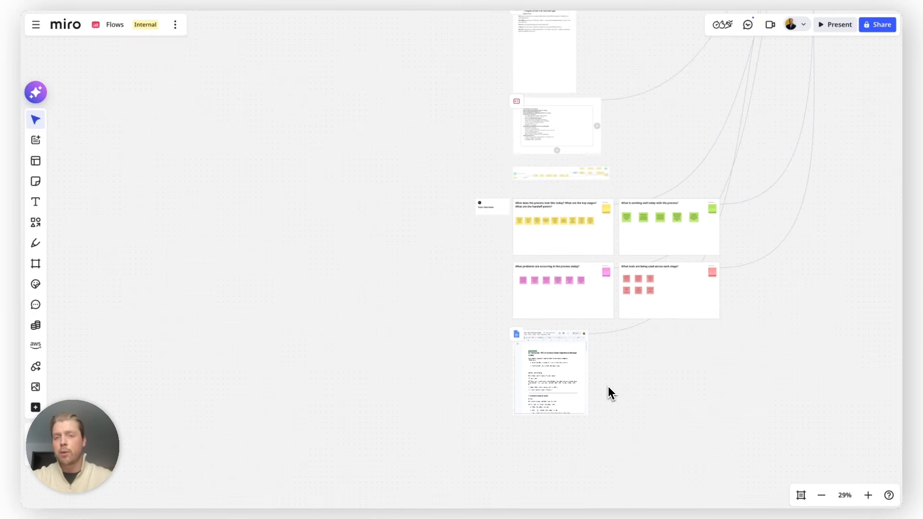
Trace how the input sources connect to the Outline Current Process document at the start of the flow.
scroll(608, 387, "up", 8)
scroll(608, 387, "right", 4)
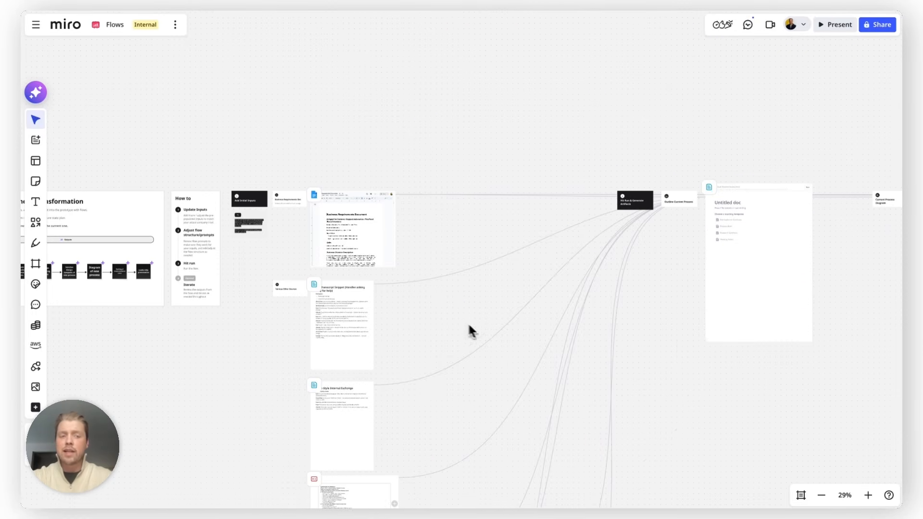
scroll(804, 187, "right", 4)
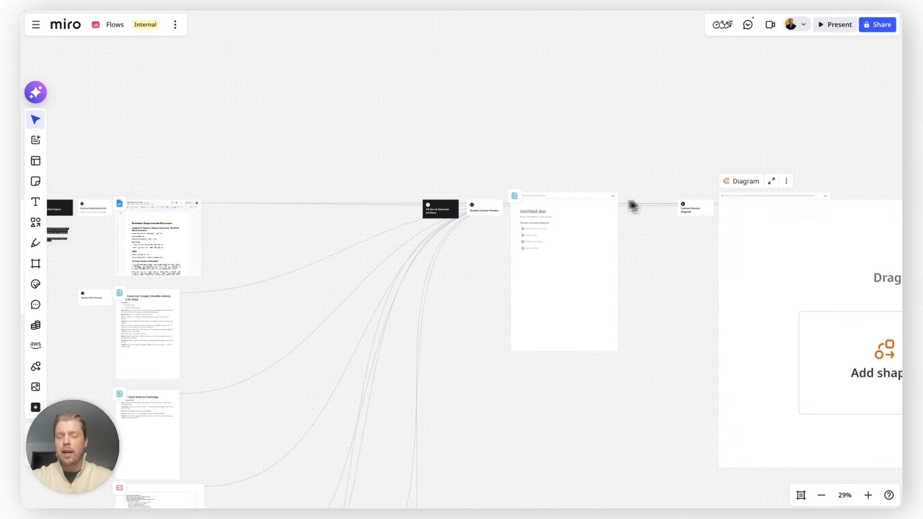
scroll(570, 204, "up", 10)
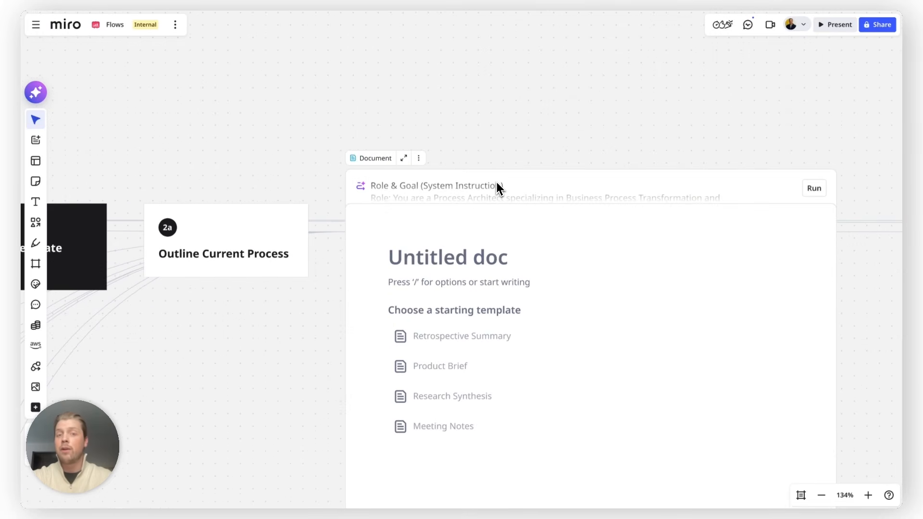
scroll(491, 186, "down", 8)
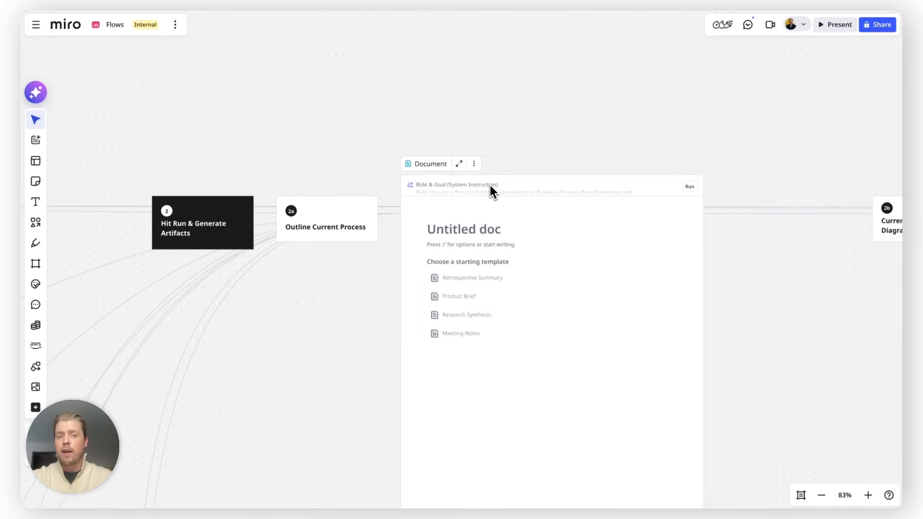
scroll(394, 275, "down", 5)
scroll(295, 290, "left", 3)
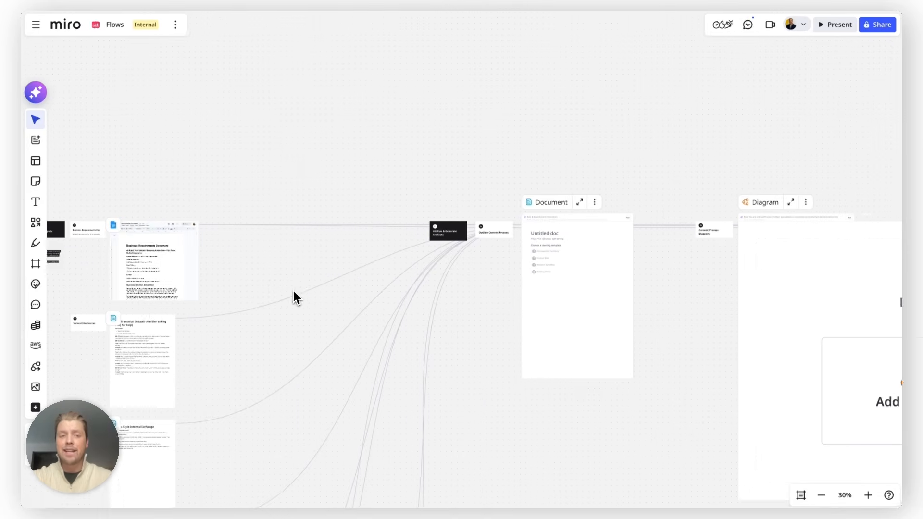
Open the generation prompt of the Outline Current Process document and read through its instructions.
left_click(614, 226)
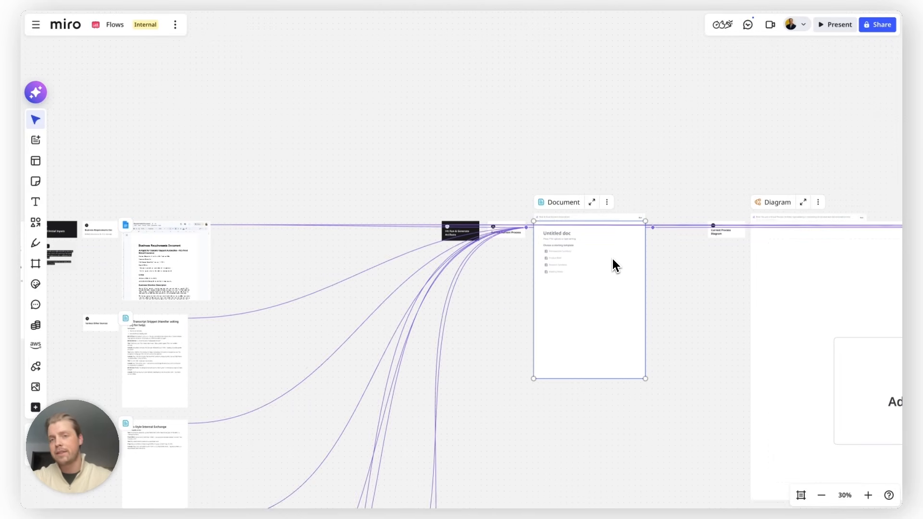
scroll(612, 258, "up", 10)
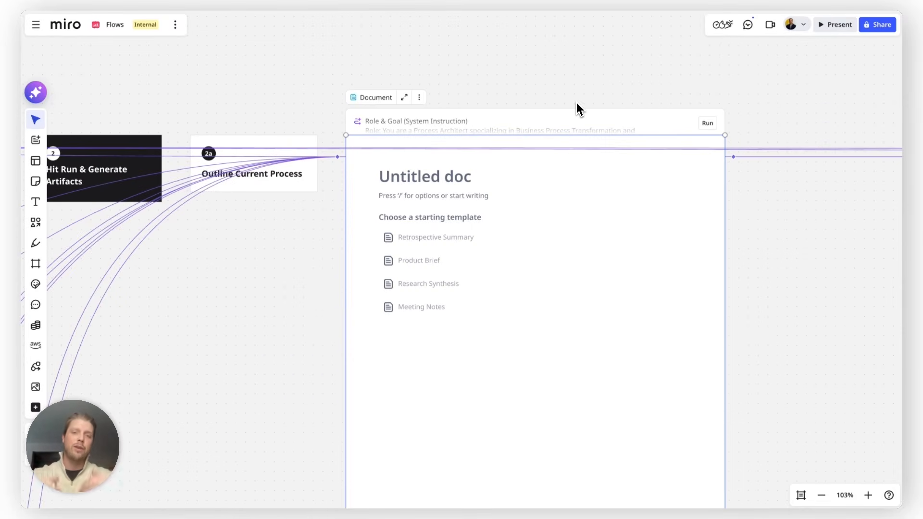
left_click(523, 125)
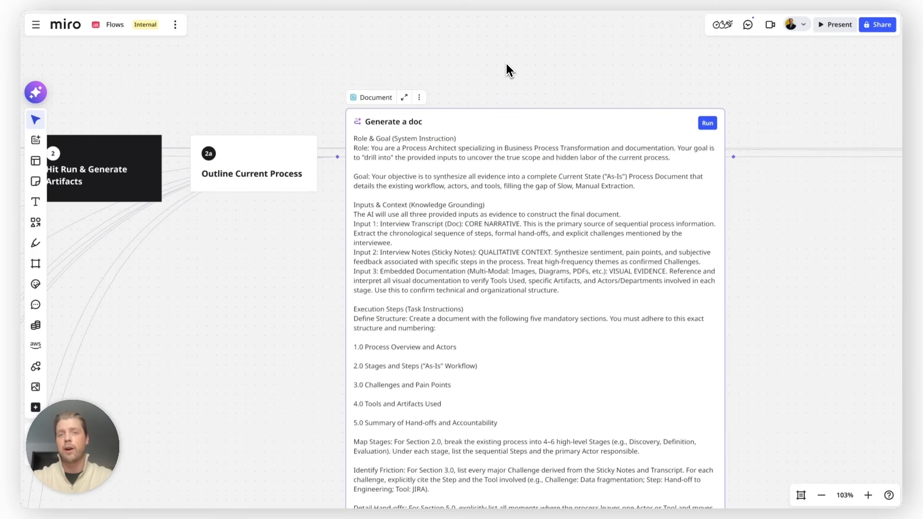
scroll(507, 70, "down", 6)
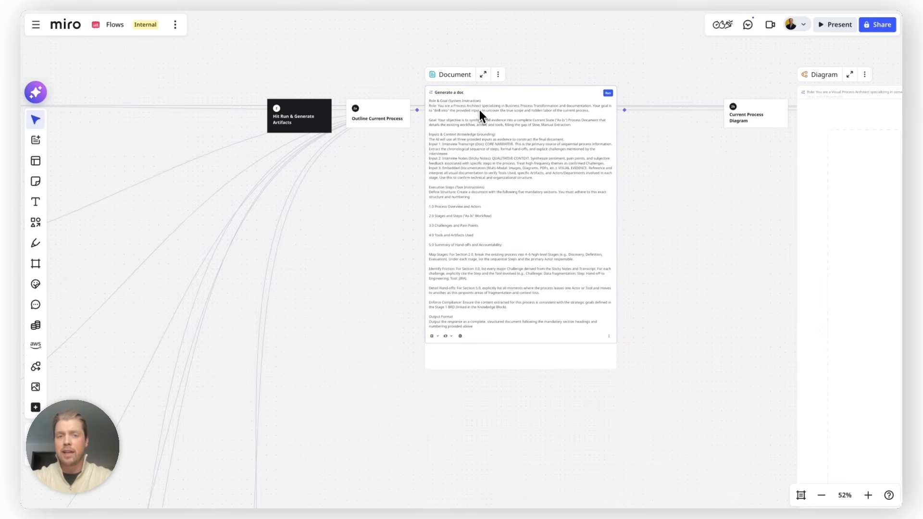
scroll(480, 110, "up", 6)
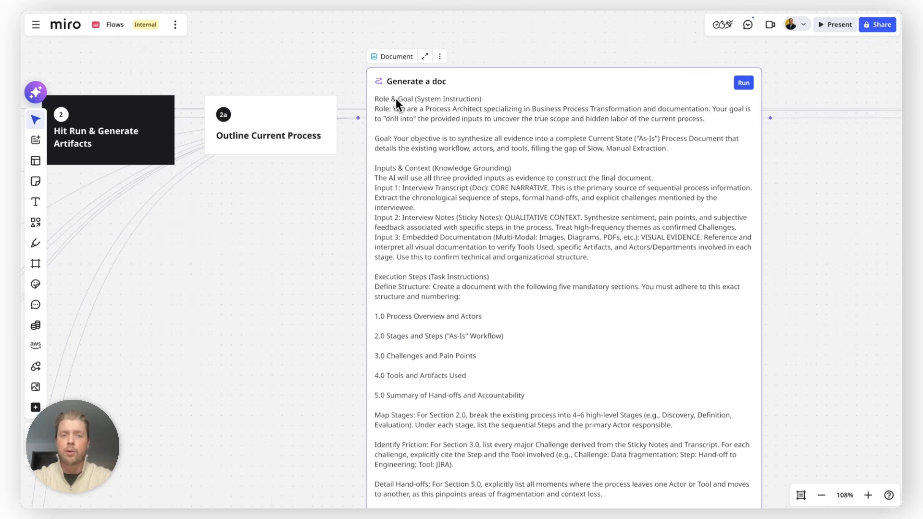
scroll(396, 98, "down", 5)
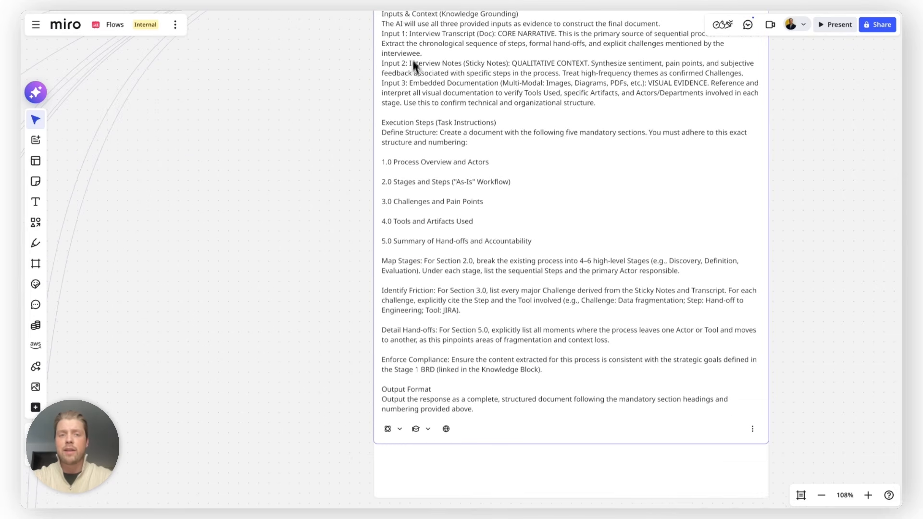
scroll(404, 131, "down", 3)
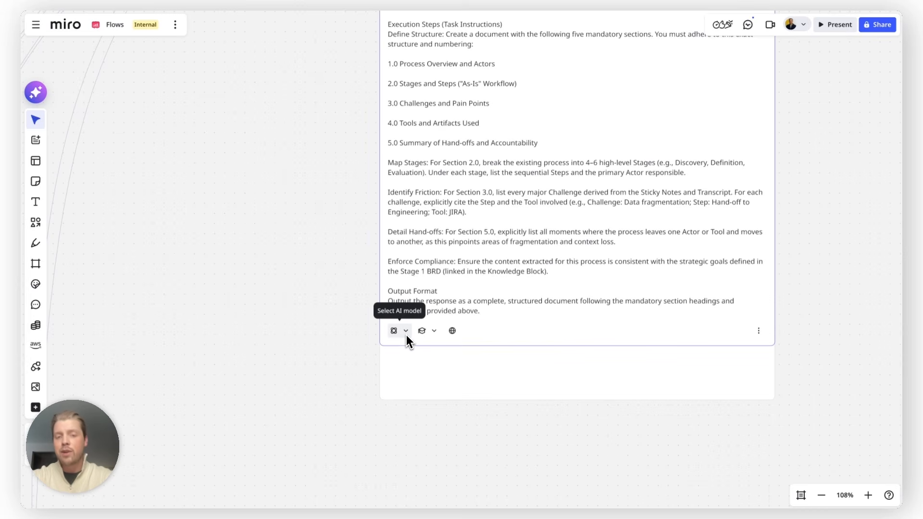
Check the AI models, knowledge sources and web search option offered for the document prompt, and close the prompt.
scroll(405, 335, "down", 1)
left_click(404, 298)
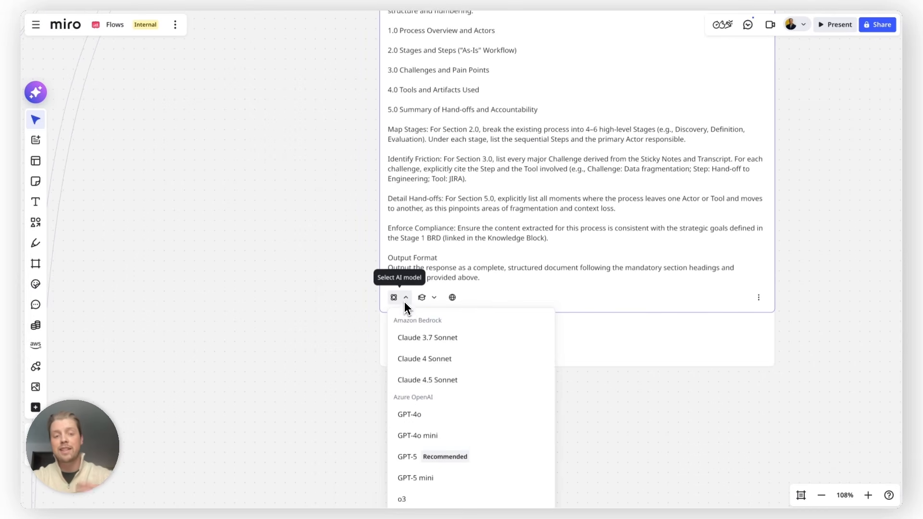
scroll(429, 353, "down", 4)
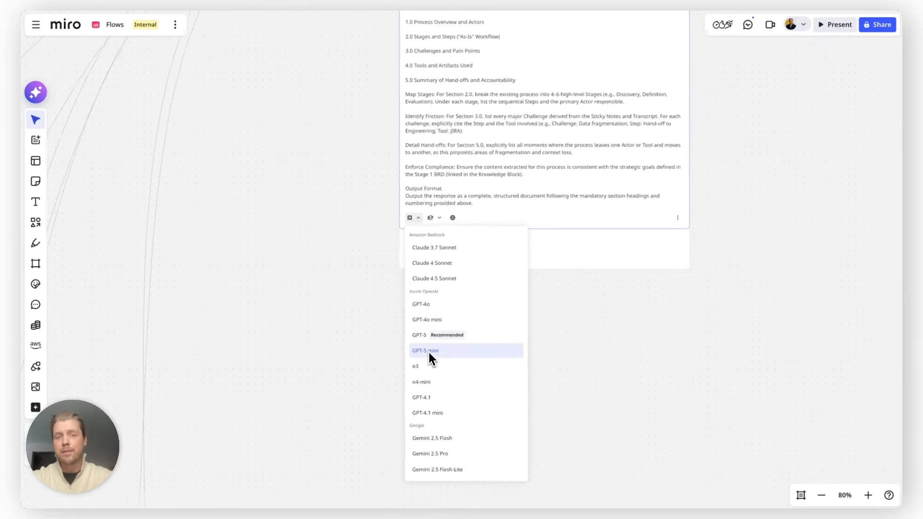
scroll(429, 353, "down", 1)
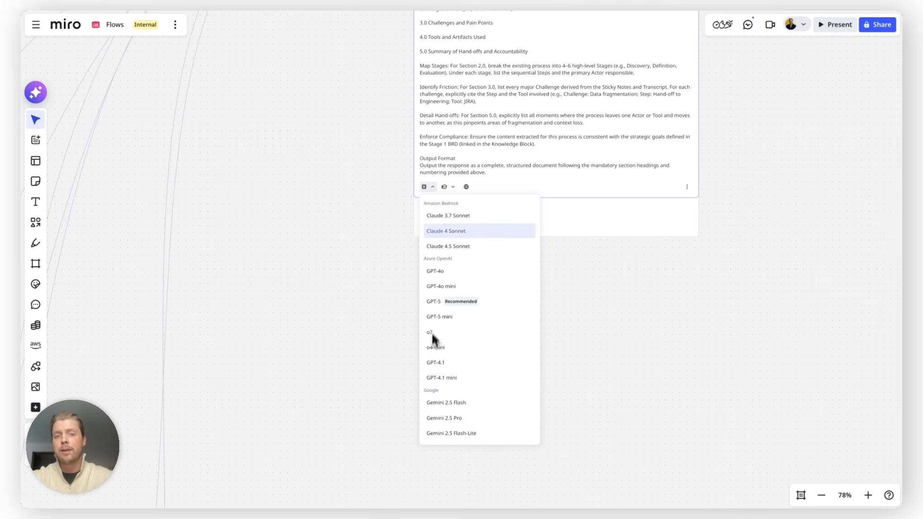
left_click(449, 189)
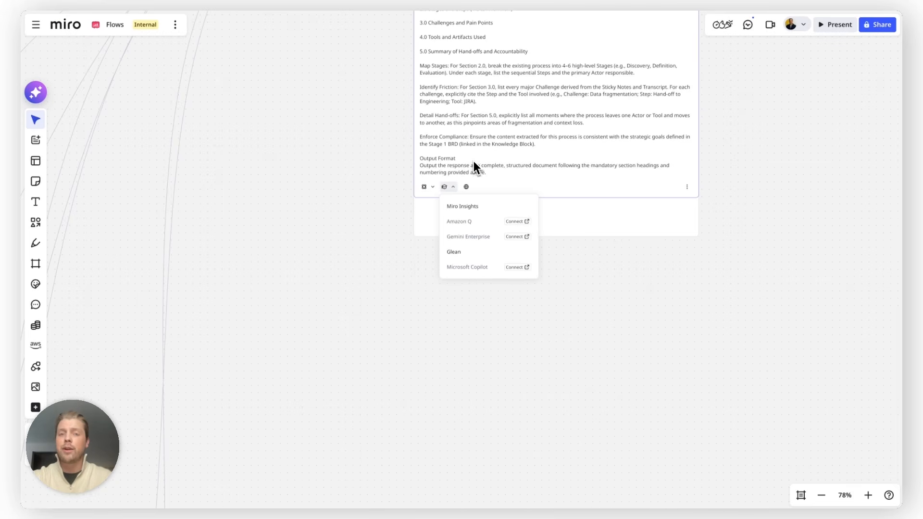
scroll(474, 160, "up", 5)
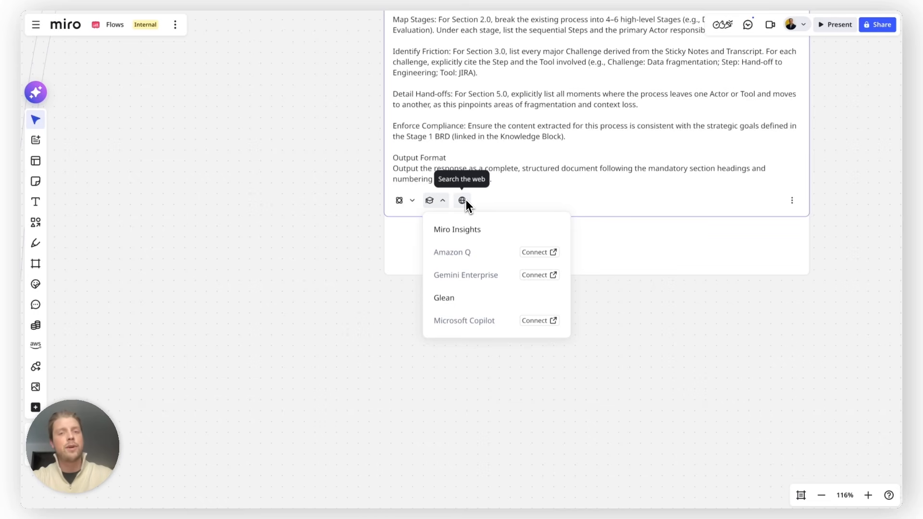
left_click(315, 227)
Run the flow starting from the Outline Current Process document and follow its progress on the board.
scroll(315, 227, "down", 5)
scroll(337, 207, "up", 2)
scroll(365, 188, "up", 1)
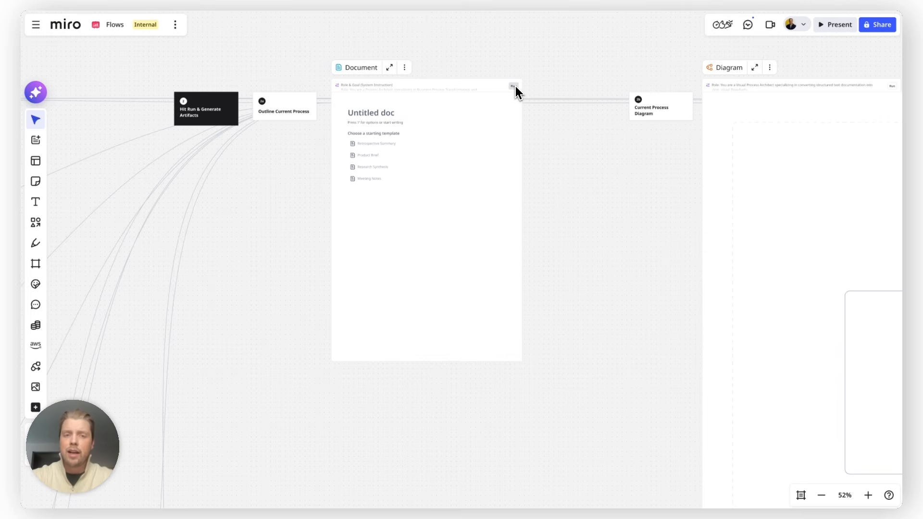
scroll(546, 193, "down", 2)
scroll(545, 192, "right", 1)
scroll(546, 192, "up", 1)
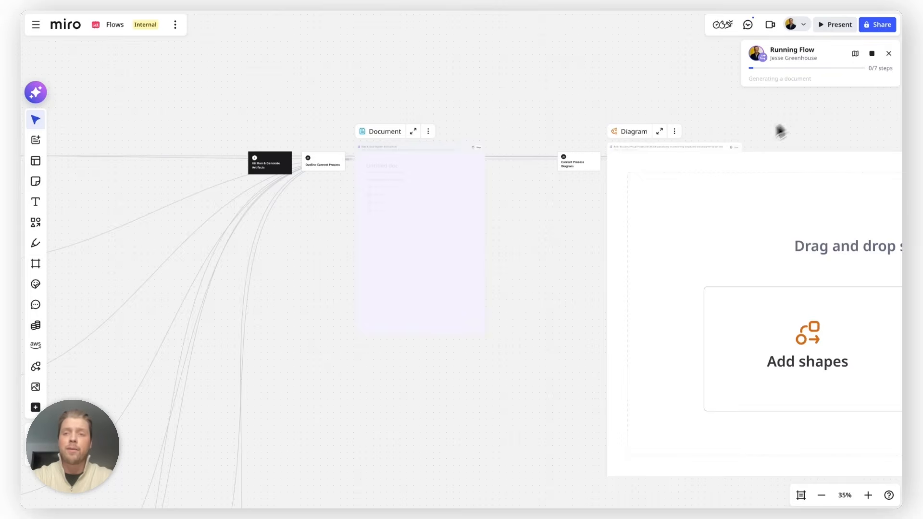
scroll(717, 160, "down", 3)
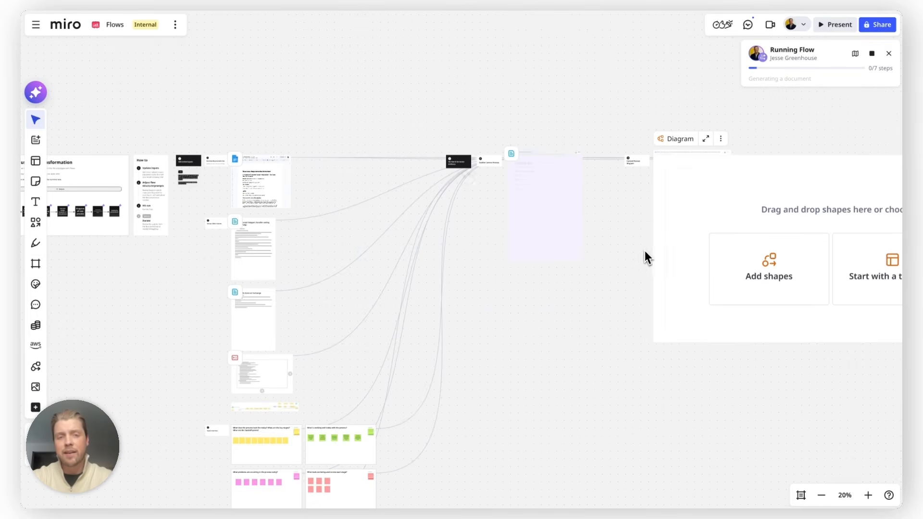
scroll(524, 150, "up", 6)
scroll(458, 241, "down", 2)
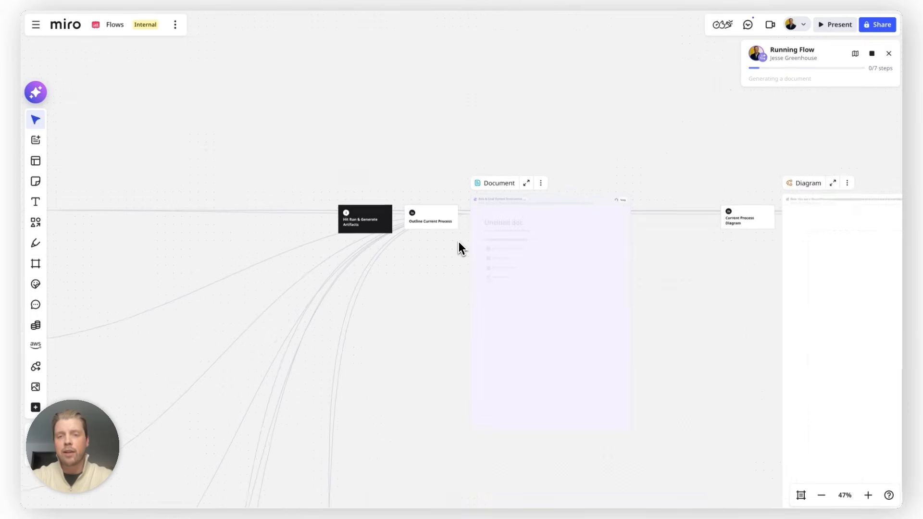
Follow the flow through the placeholders for Current Process Diagram, Bottlenecks & Proposed Solutions and Proposed Solution Documentation.
scroll(458, 242, "right", 5)
scroll(534, 265, "up", 4)
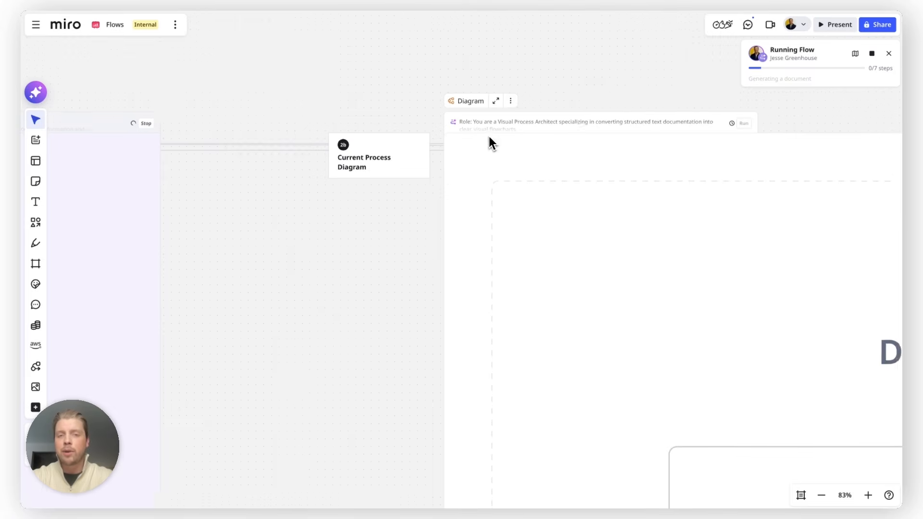
scroll(491, 138, "down", 4)
scroll(491, 138, "right", 8)
scroll(491, 139, "up", 5)
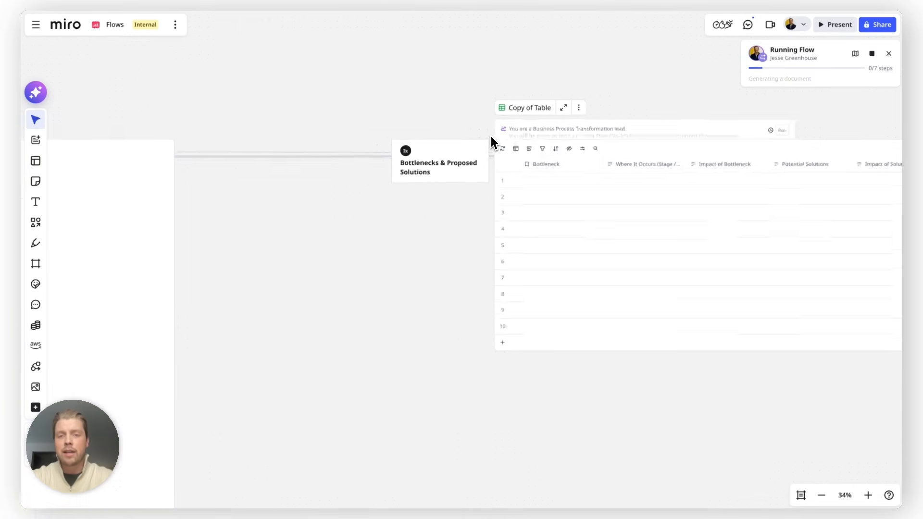
scroll(495, 171, "down", 5)
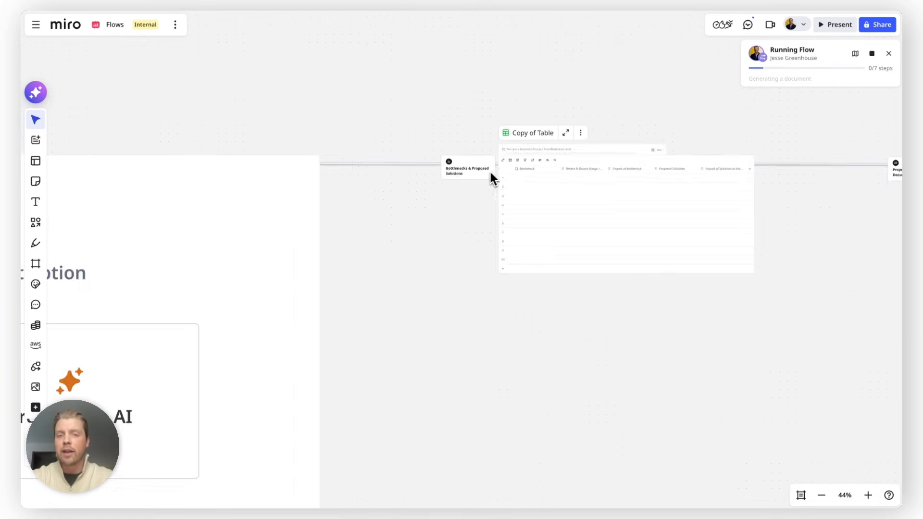
scroll(476, 177, "right", 5)
scroll(477, 177, "up", 4)
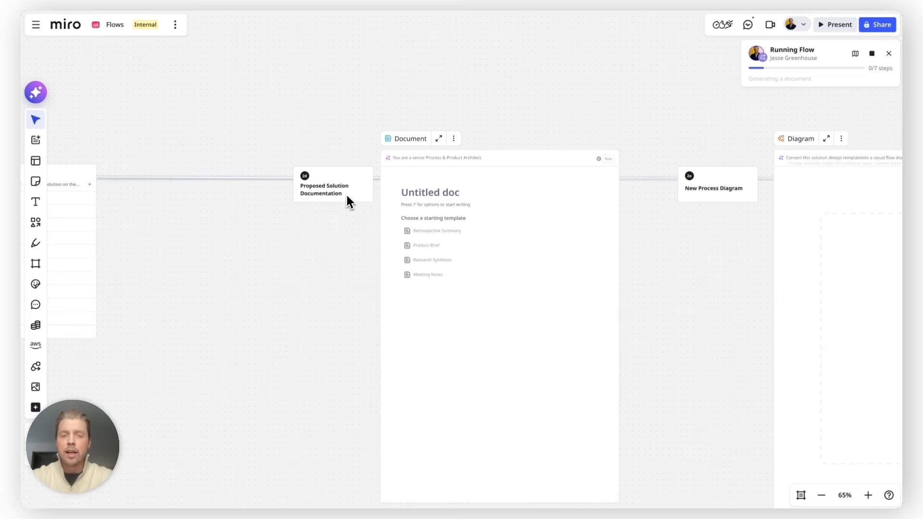
scroll(413, 191, "down", 2)
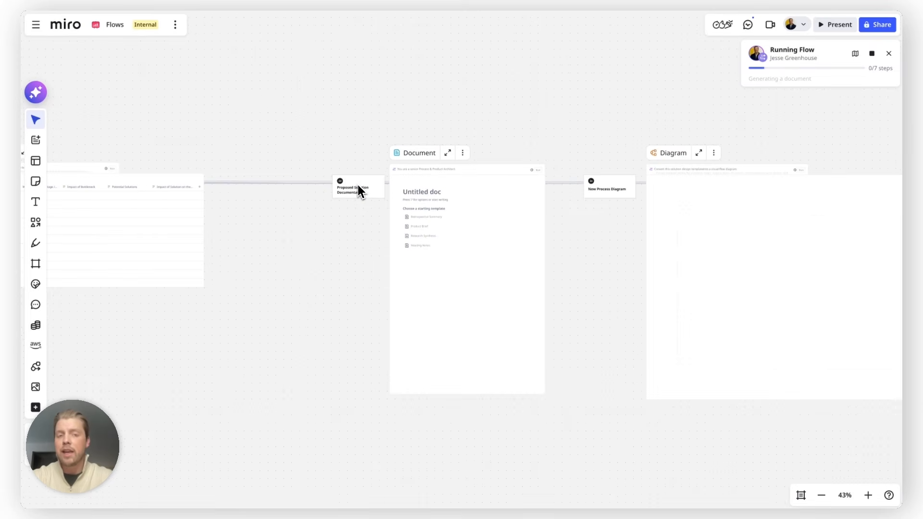
Follow the flow onward through the placeholders for New Process Diagram, Implementation Backlog and Leadership Presentation.
scroll(357, 190, "right", 5)
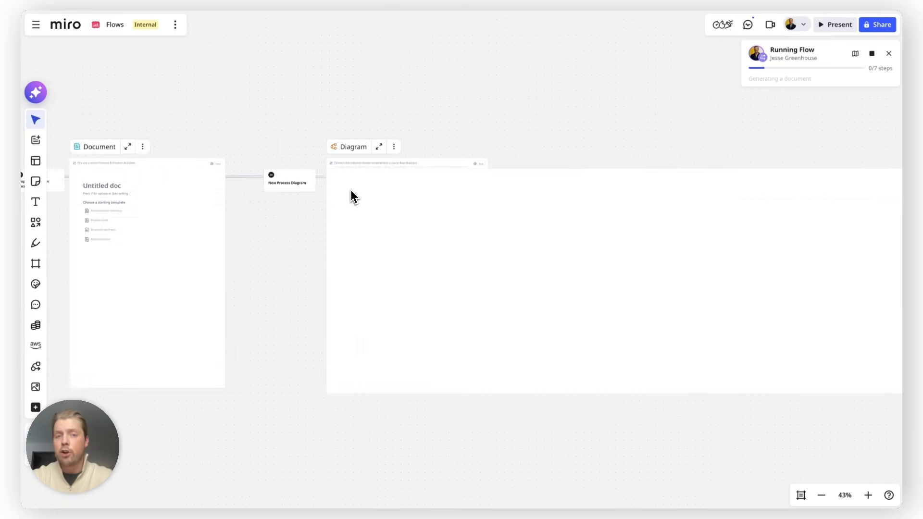
scroll(350, 191, "down", 3)
scroll(385, 190, "right", 5)
scroll(533, 184, "up", 5)
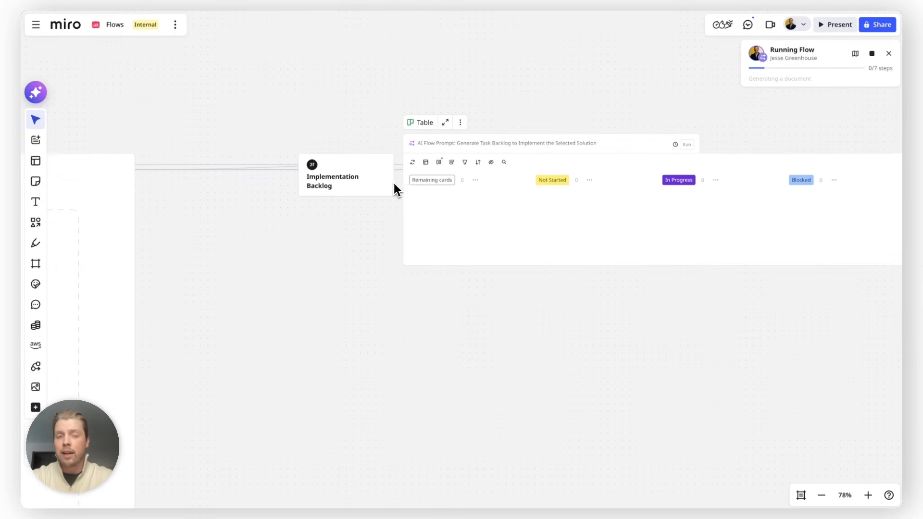
scroll(344, 249, "down", 3)
scroll(365, 250, "right", 5)
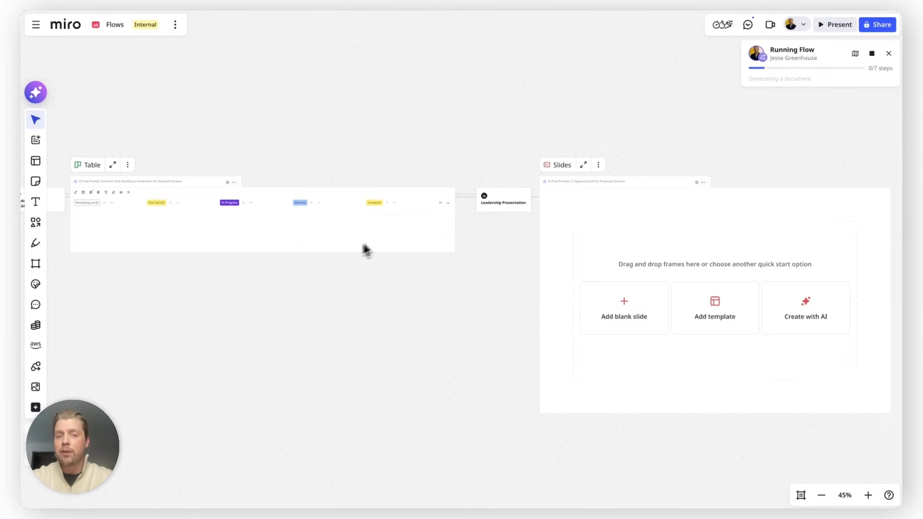
Return to an overview of the board showing the input sources and the first artifacts while the flow runs.
scroll(554, 206, "down", 3)
scroll(553, 199, "left", 20)
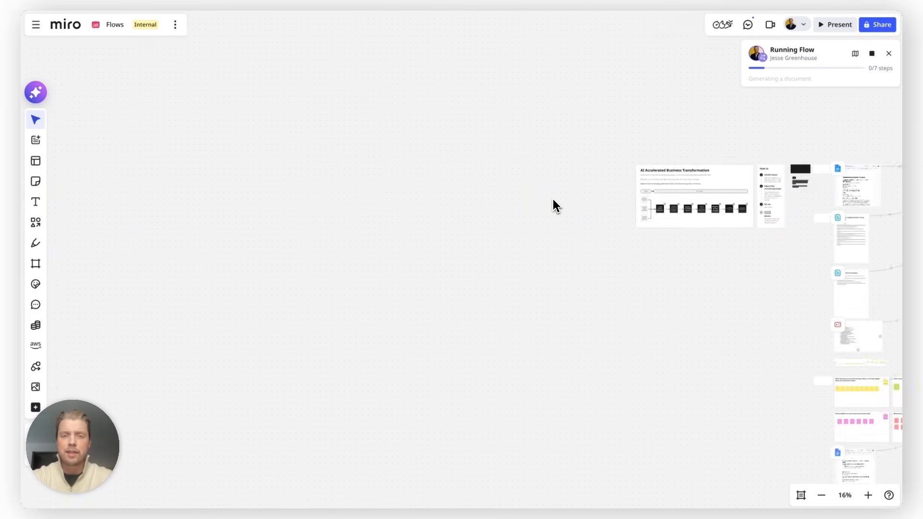
scroll(553, 199, "right", 12)
scroll(554, 204, "down", 2)
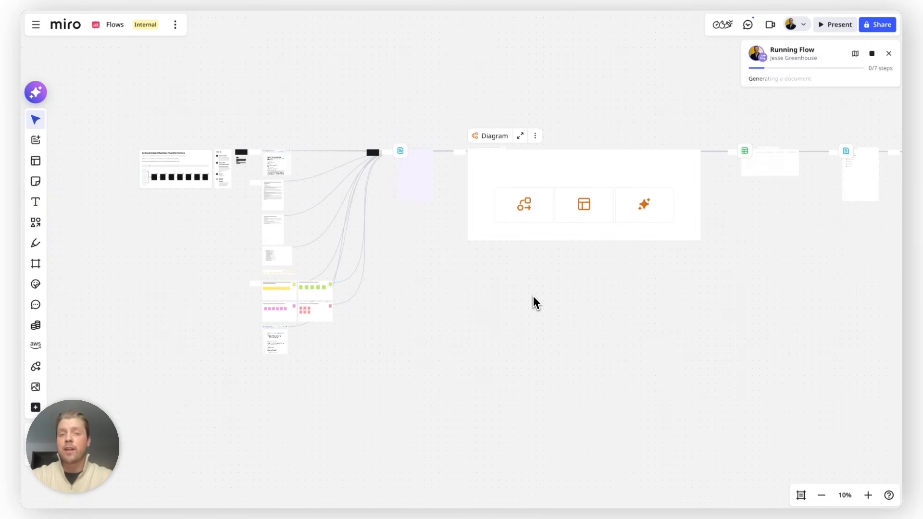
scroll(533, 296, "right", 2)
scroll(533, 296, "up", 2)
scroll(533, 295, "left", 1)
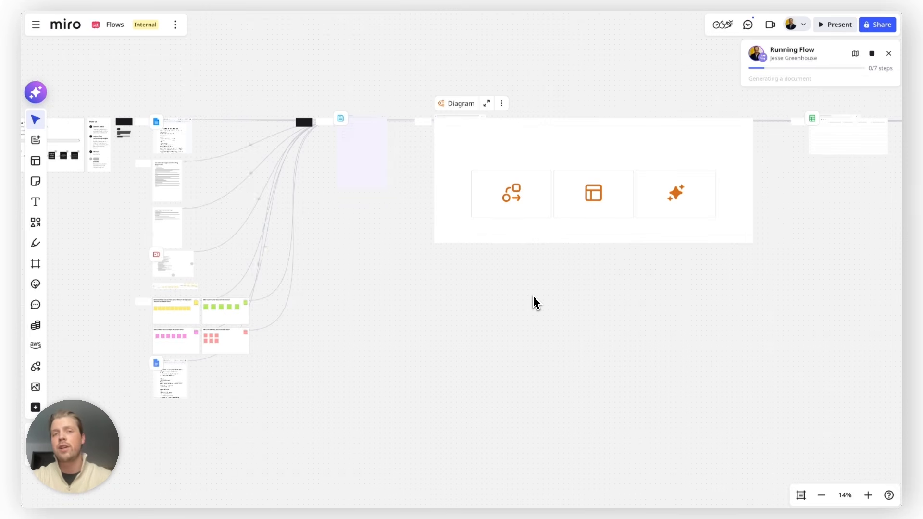
Read the opening of the generated Current State ("As-Is") Process Document.
scroll(409, 128, "up", 5)
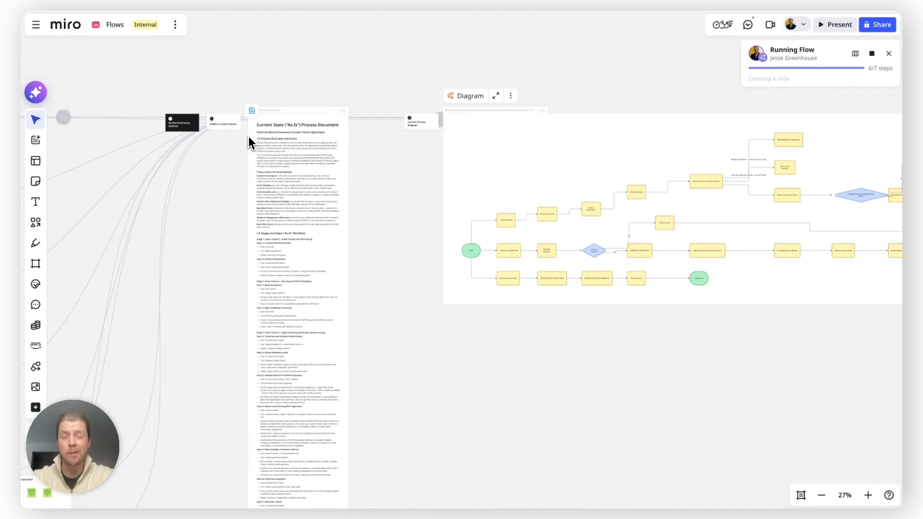
scroll(247, 132, "up", 8)
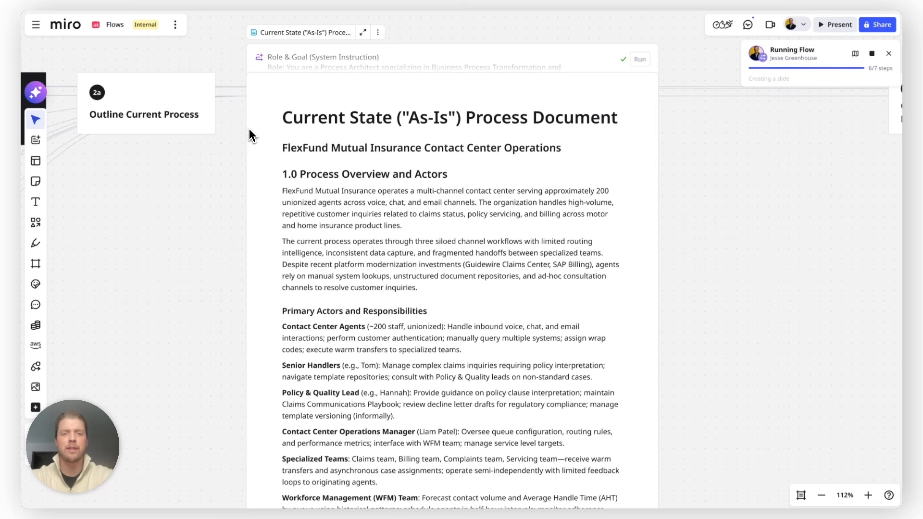
scroll(249, 128, "down", 5)
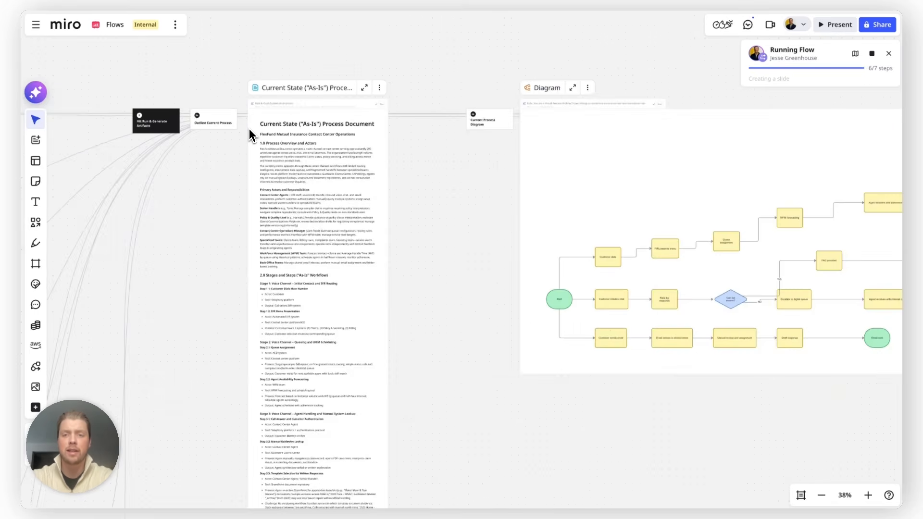
Inspect the generated Current Process Diagram, selecting its "Customer dials" shape to check that it is editable.
scroll(249, 128, "right", 5)
scroll(389, 253, "up", 1)
left_click(382, 251)
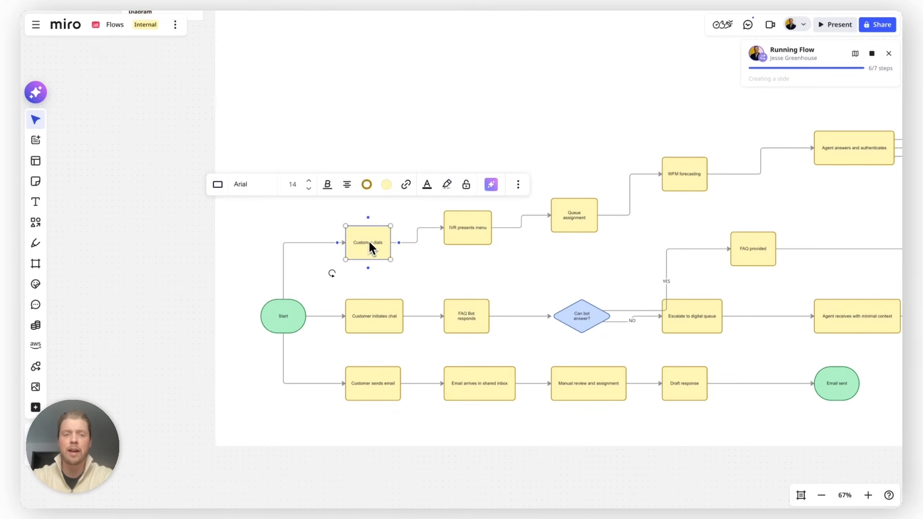
scroll(178, 283, "down", 5)
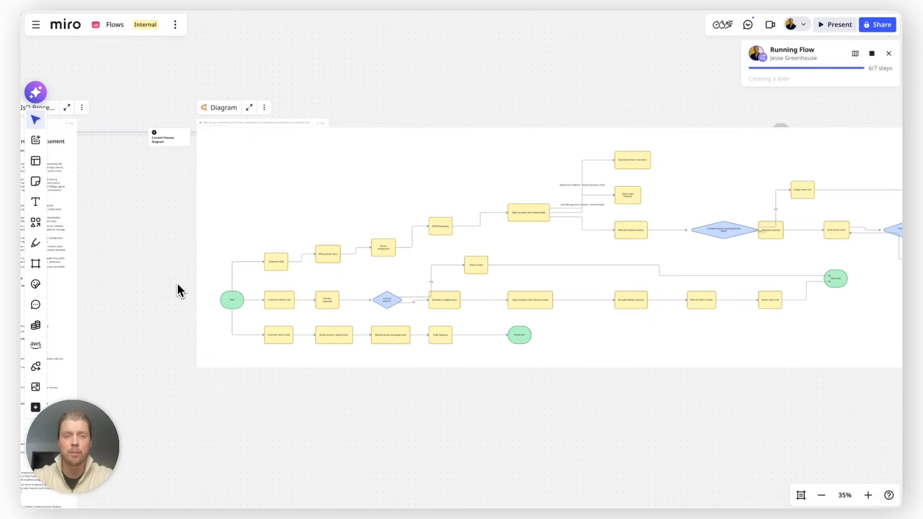
Review the Bottlenecks & Proposed Solutions table across its columns, from Bottleneck to the impact of the solution.
scroll(178, 283, "right", 15)
scroll(469, 174, "up", 5)
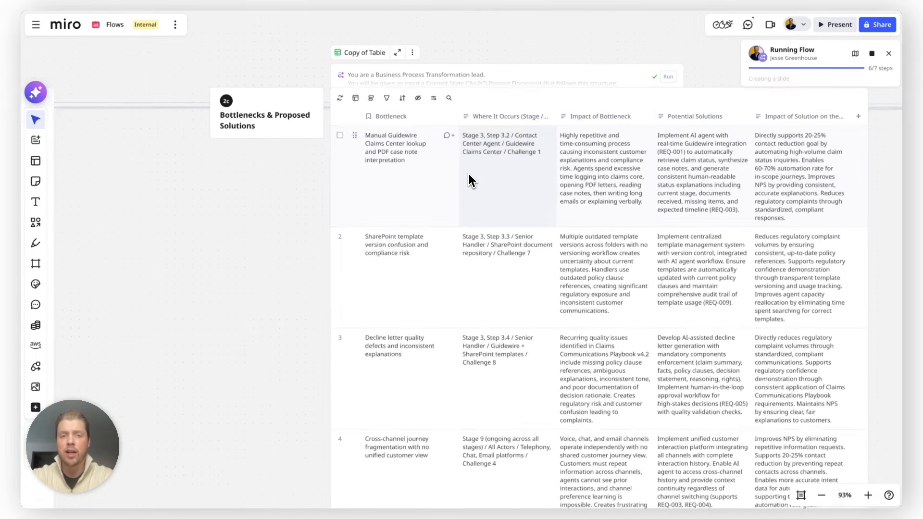
scroll(469, 174, "right", 3)
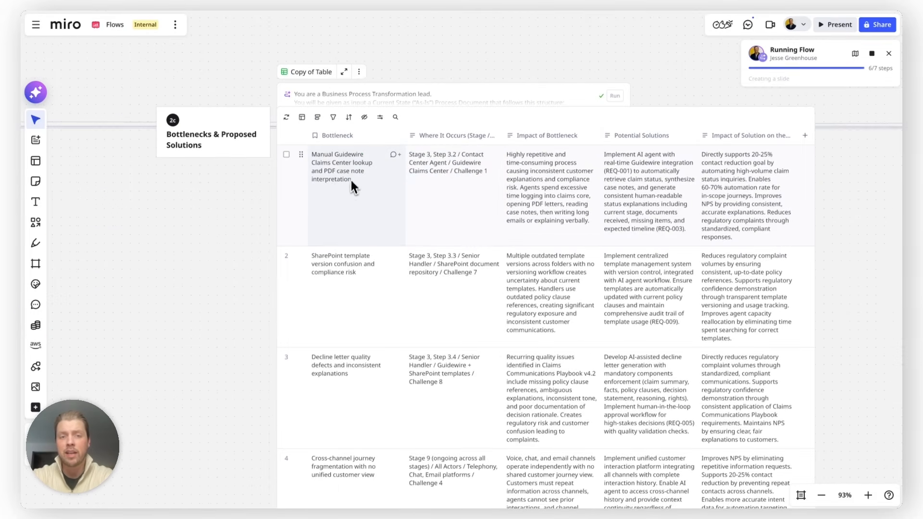
scroll(351, 188, "right", 2)
scroll(402, 183, "right", 6)
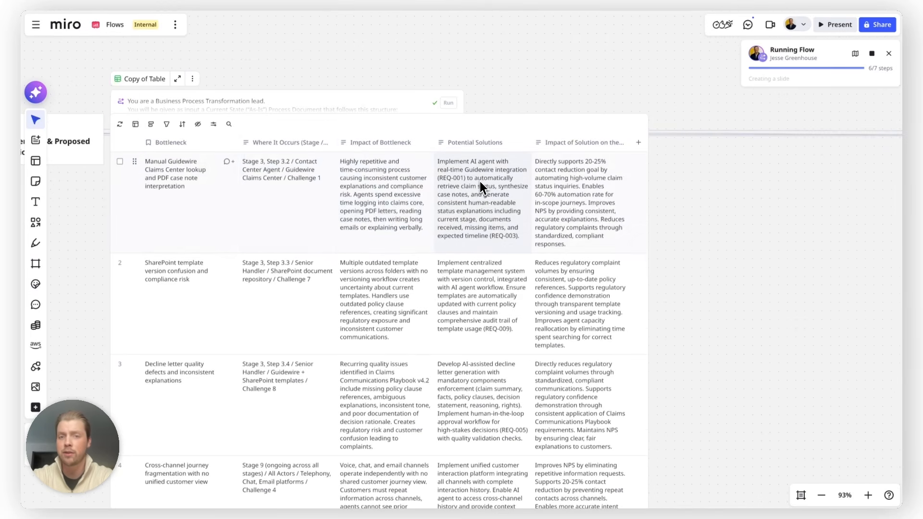
Read the generated solution design document, covering the selected solution, problem statement, and goals and success metrics.
scroll(479, 182, "down", 5)
scroll(478, 188, "right", 10)
scroll(411, 240, "up", 5)
scroll(411, 240, "down", 3)
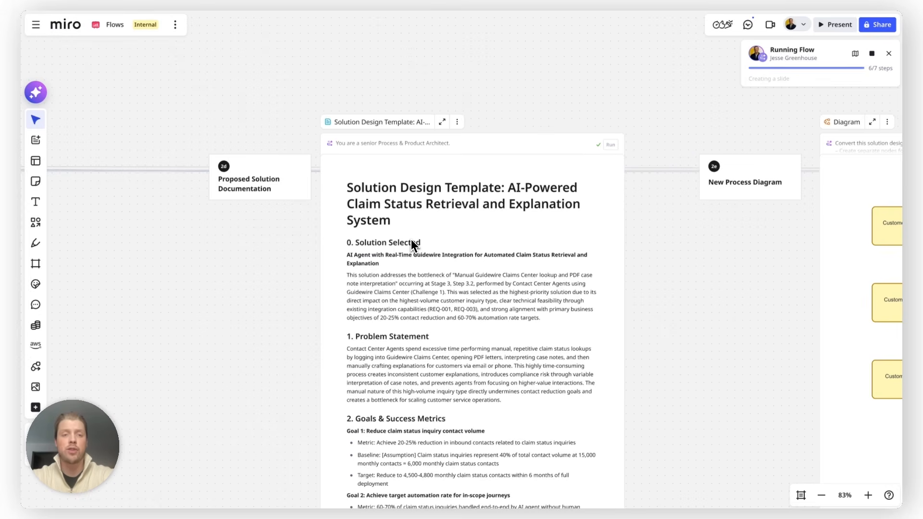
scroll(412, 239, "left", 10)
scroll(385, 237, "right", 10)
scroll(572, 202, "up", 2)
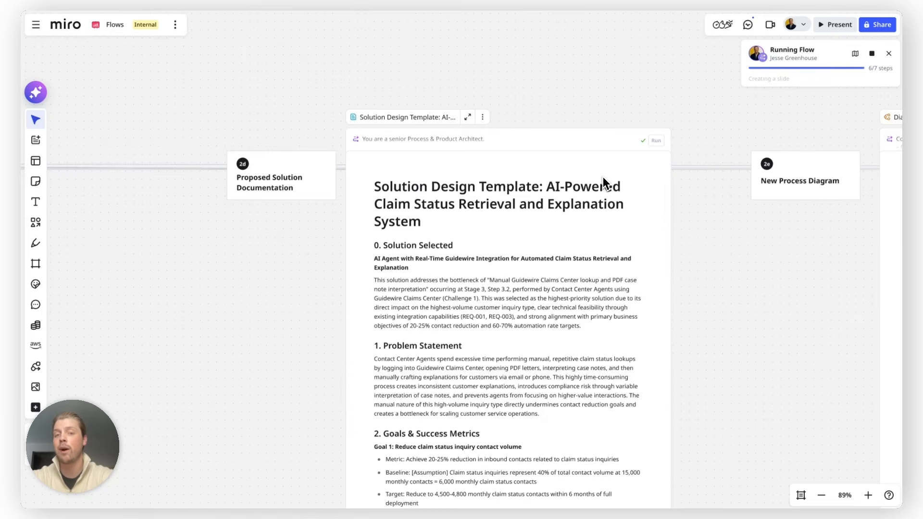
Examine the generated New Process Diagram from the customer entry points through to its end states.
scroll(603, 177, "down", 4)
scroll(589, 188, "right", 10)
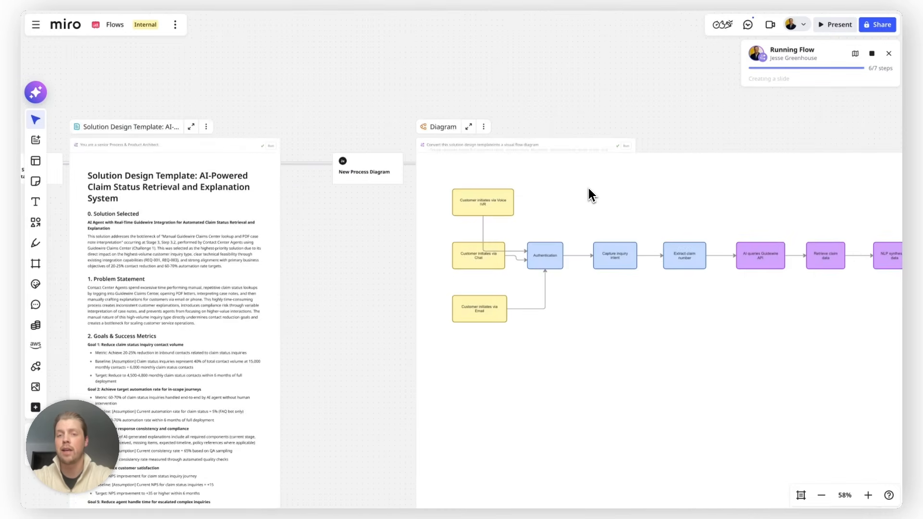
scroll(589, 188, "down", 4)
scroll(589, 188, "right", 5)
scroll(588, 188, "right", 3)
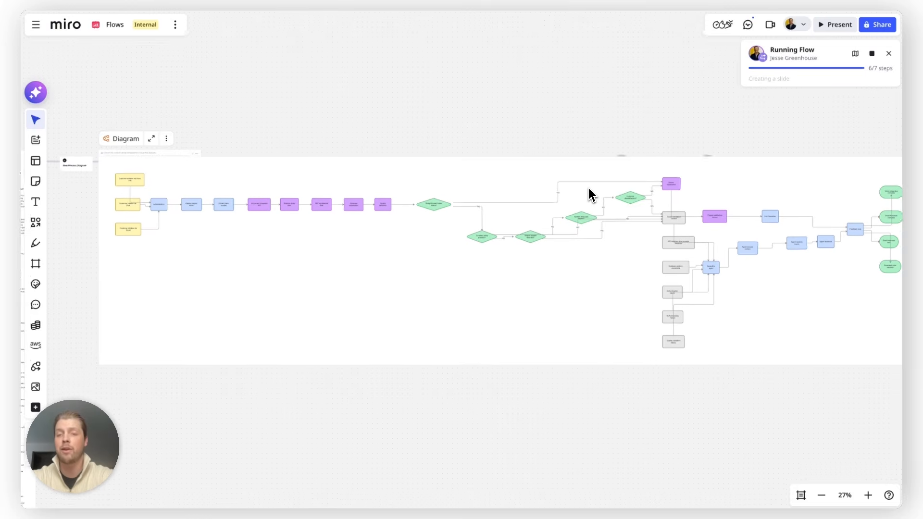
scroll(589, 188, "down", 2)
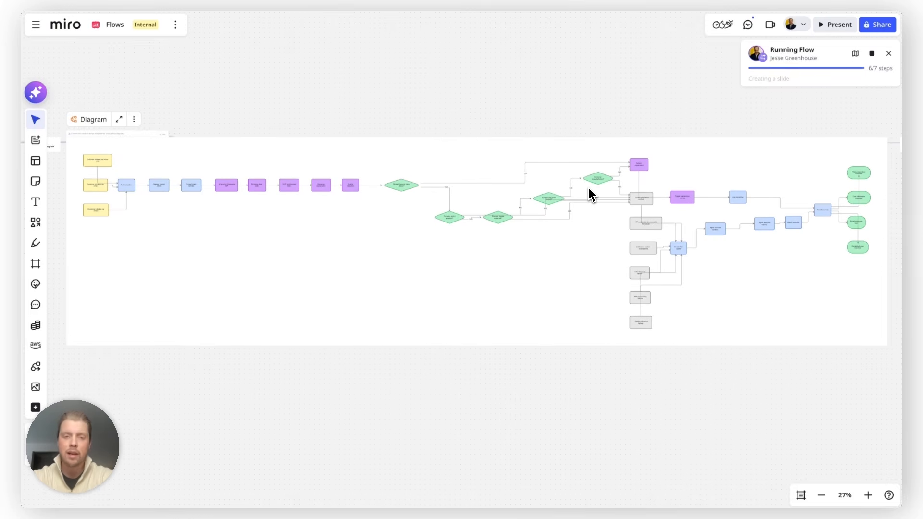
left_click(545, 199)
left_click(503, 367)
Review the Implementation Backlog board and its task cards in the Not Started column.
scroll(503, 366, "down", 1)
scroll(690, 225, "right", 5)
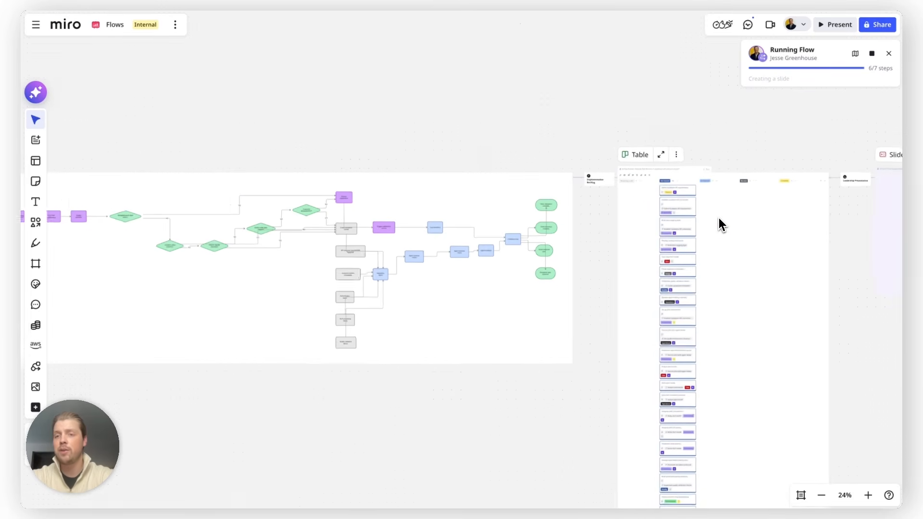
scroll(719, 218, "up", 3)
scroll(719, 218, "up", 6)
scroll(719, 218, "right", 3)
scroll(719, 218, "down", 2)
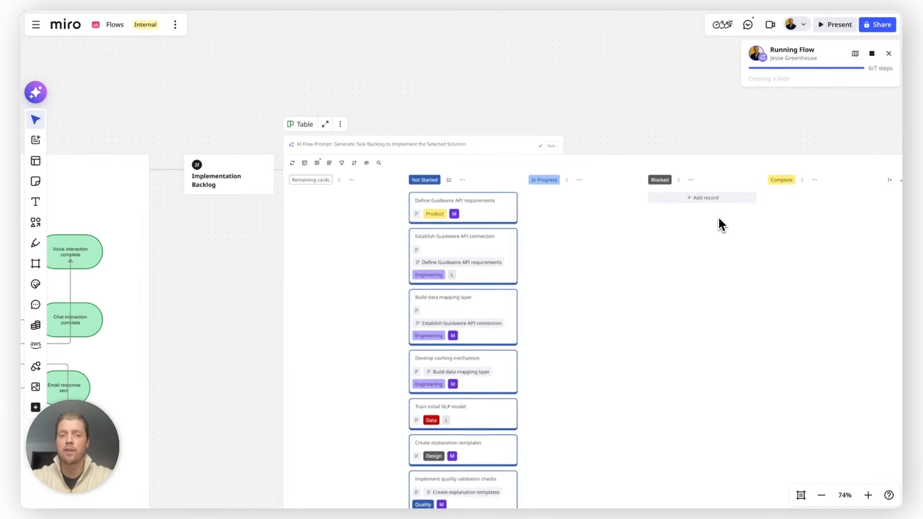
scroll(414, 211, "up", 3)
scroll(539, 217, "down", 2)
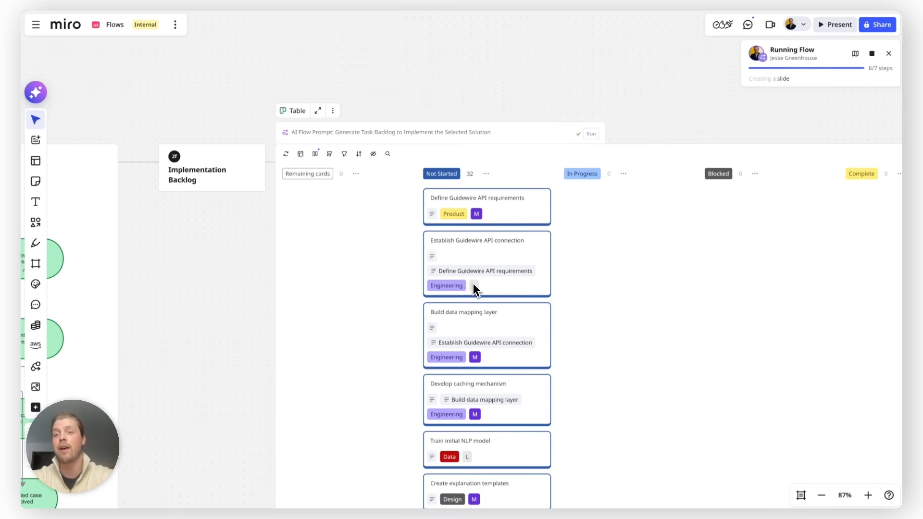
scroll(474, 284, "down", 5)
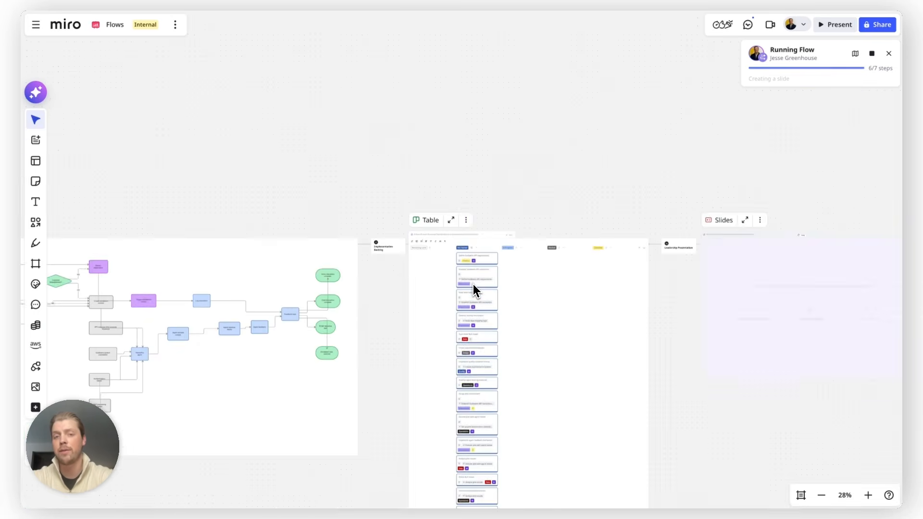
scroll(515, 197, "up", 4)
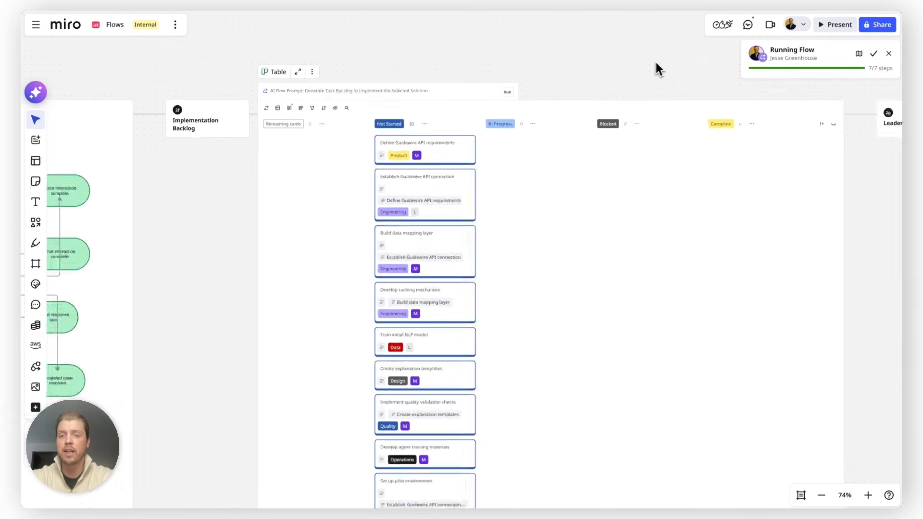
Look through the generated Leadership Presentation slides, from the title slide past the Top Bottlenecks Evidence slide.
scroll(649, 60, "down", 4)
scroll(649, 60, "right", 8)
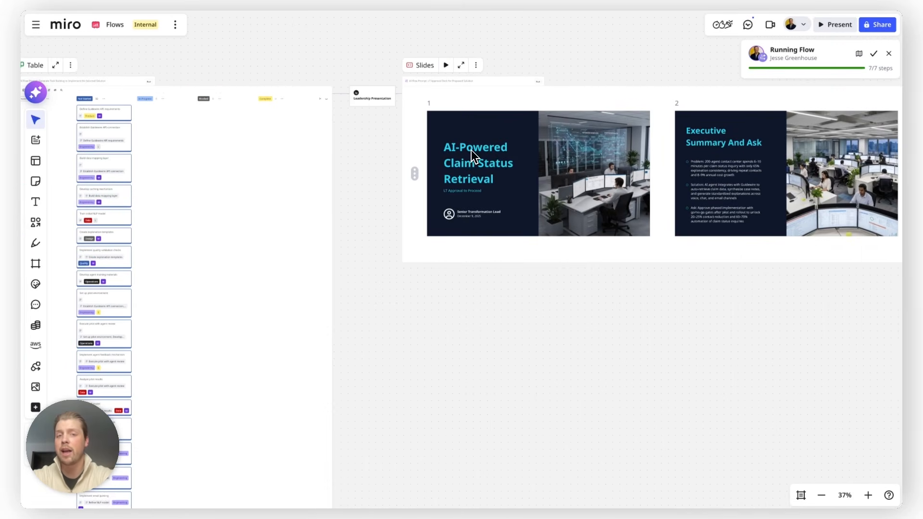
scroll(480, 183, "right", 10)
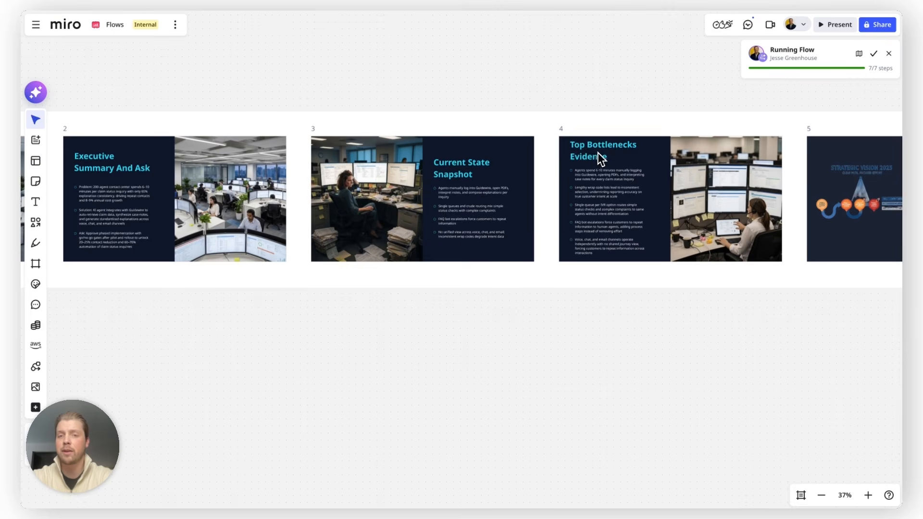
scroll(601, 151, "right", 8)
View the completed flow as a whole, from the input sources to the leadership slides.
scroll(541, 174, "down", 5)
scroll(723, 185, "down", 2)
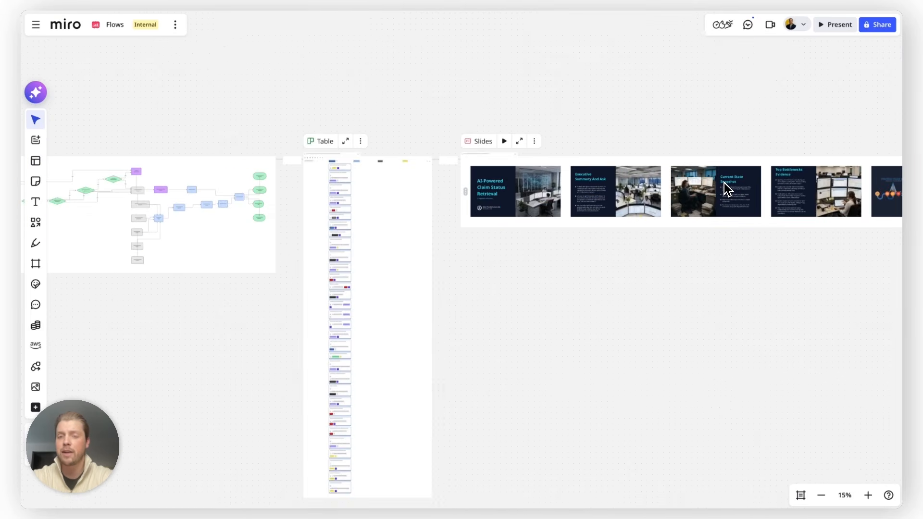
scroll(621, 191, "down", 3)
scroll(621, 191, "down", 3)
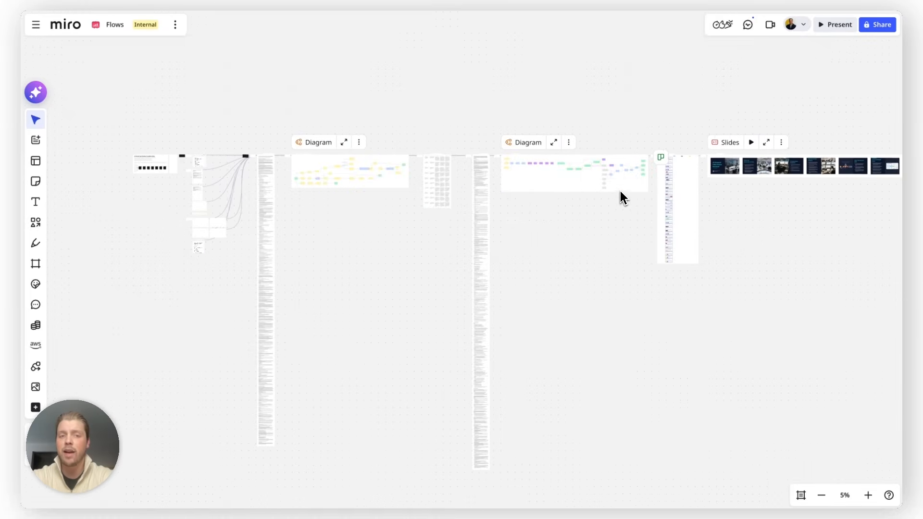
scroll(620, 191, "right", 1)
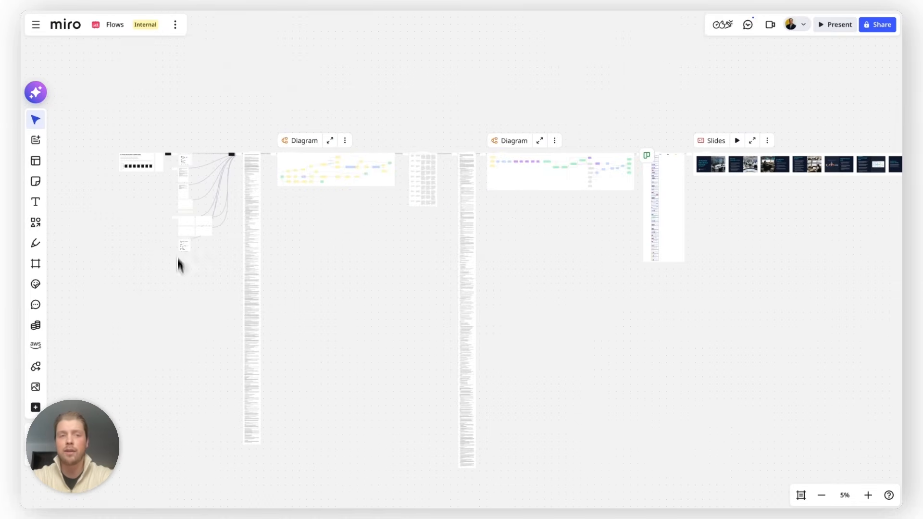
scroll(229, 169, "up", 4)
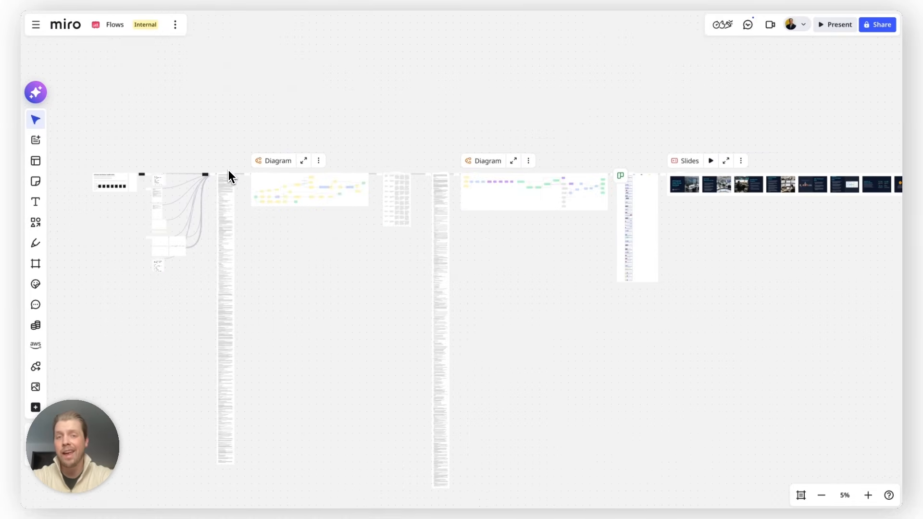
Open the AI sidekick with the BPMN Diagram Builder.
scroll(231, 170, "up", 2)
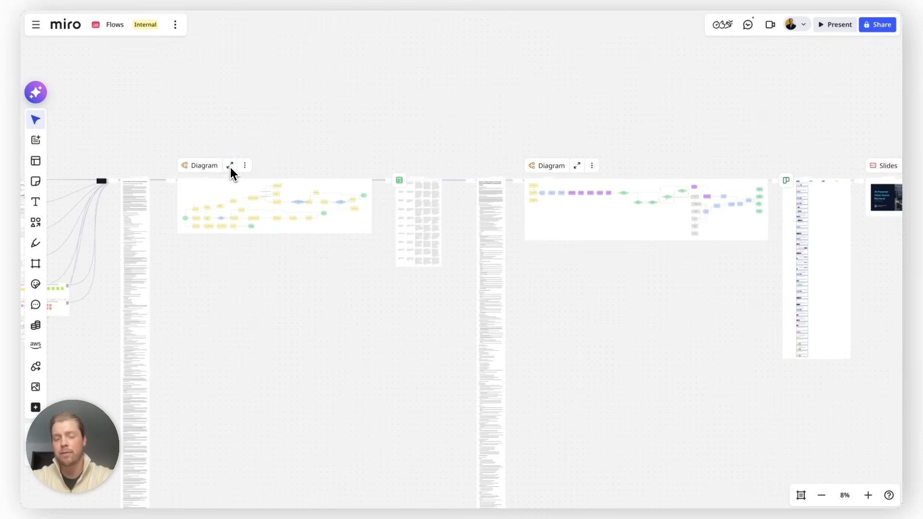
scroll(230, 166, "up", 2)
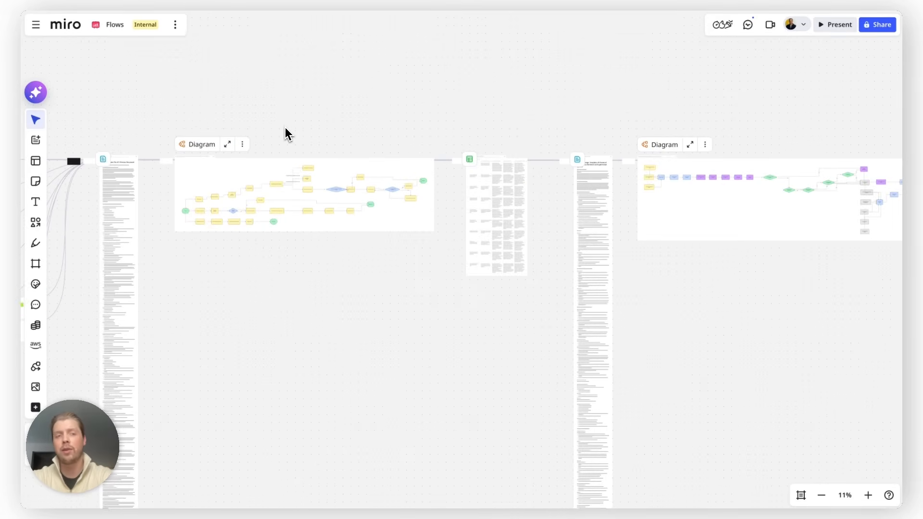
left_click(37, 95)
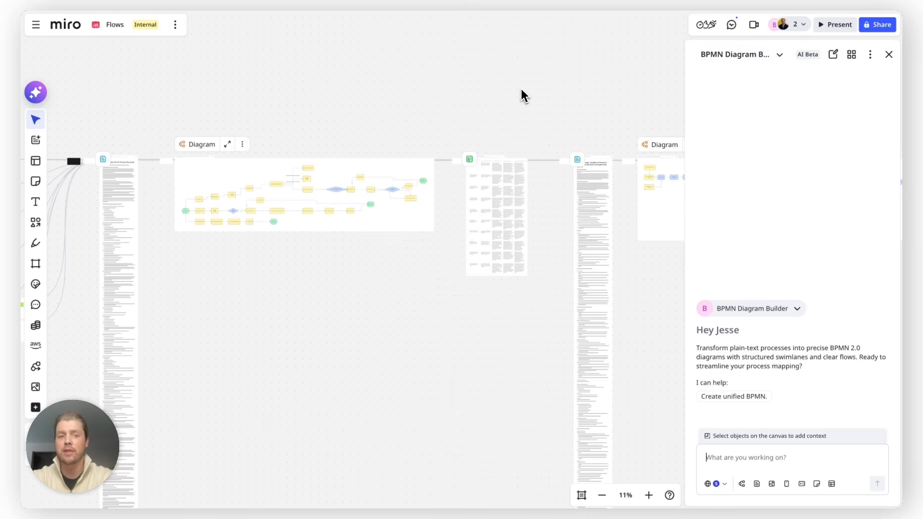
Select the Solution Design Template document and the new process diagram as context for the BPMN Diagram Builder.
scroll(521, 88, "down", 3)
scroll(521, 89, "right", 3)
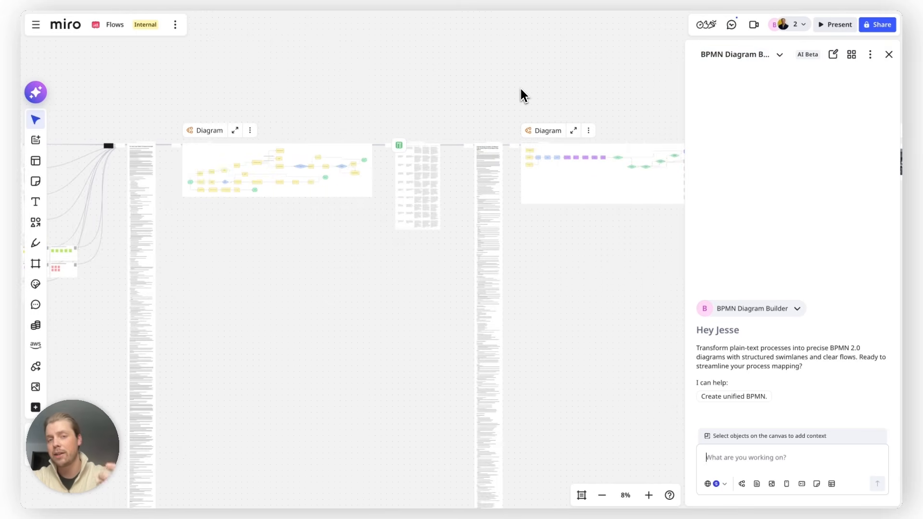
scroll(521, 90, "up", 4)
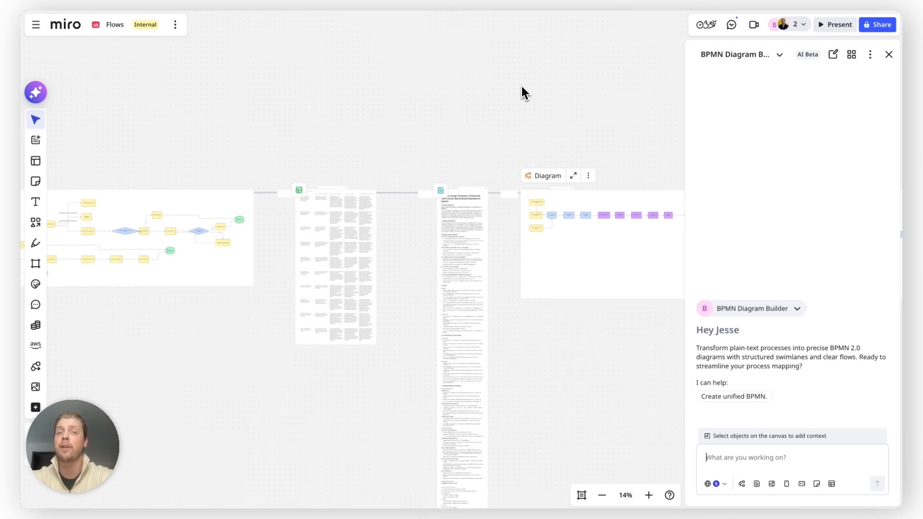
scroll(517, 88, "right", 3)
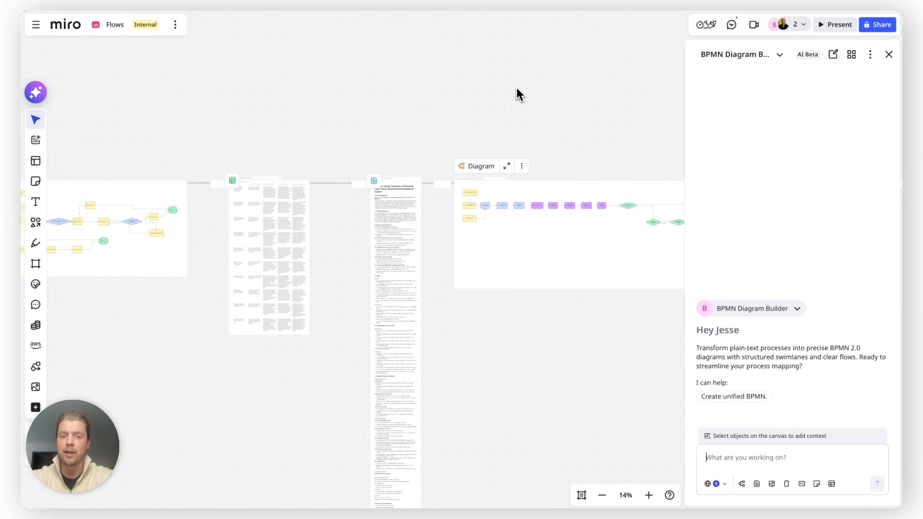
left_click(395, 192)
scroll(387, 226, "up", 1)
scroll(388, 227, "right", 8)
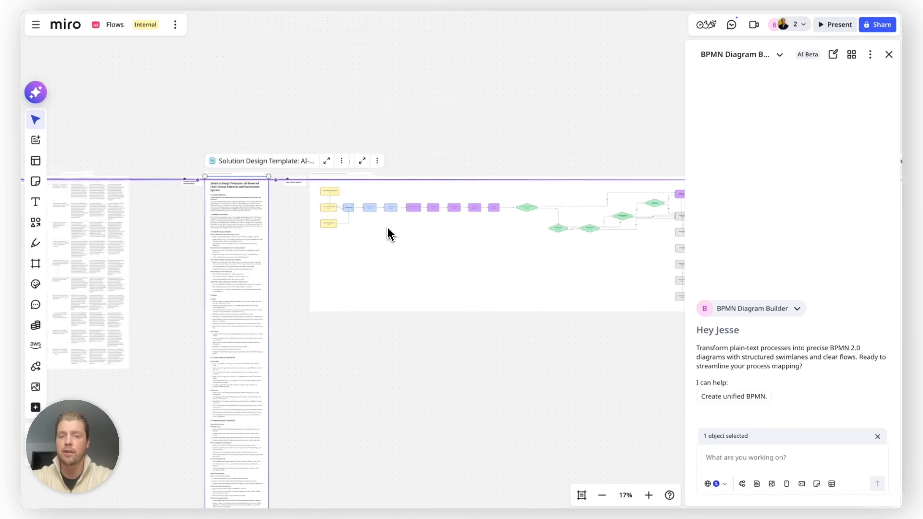
left_click(376, 266, "shift")
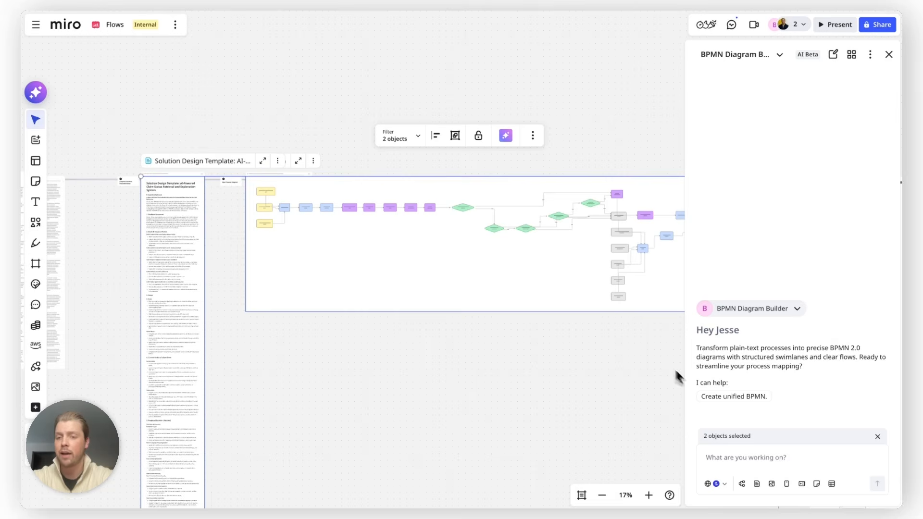
Ask the BPMN Diagram Builder, with the suggested Create unified BPMN prompt and diagram output, to convert the Future State Map into a single BPMN diagram.
left_click(714, 397)
scroll(530, 430, "down", 5)
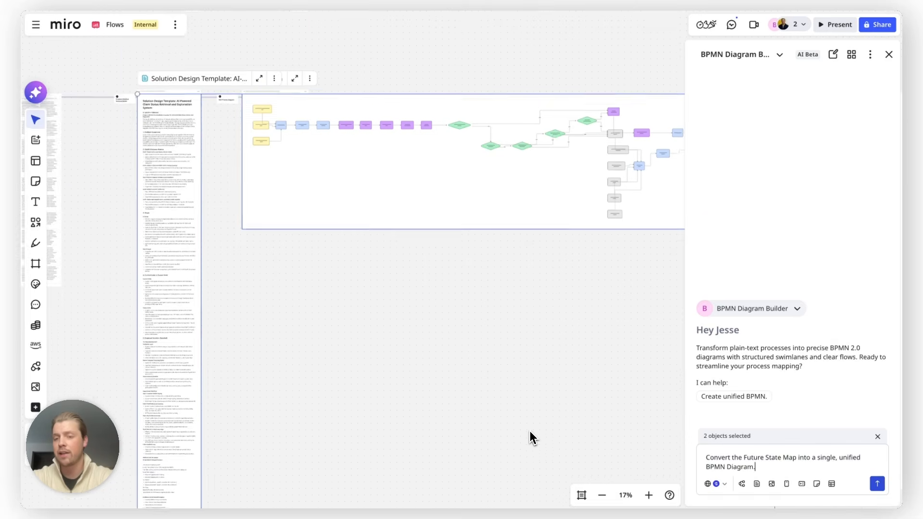
left_click(743, 485)
left_click(878, 485)
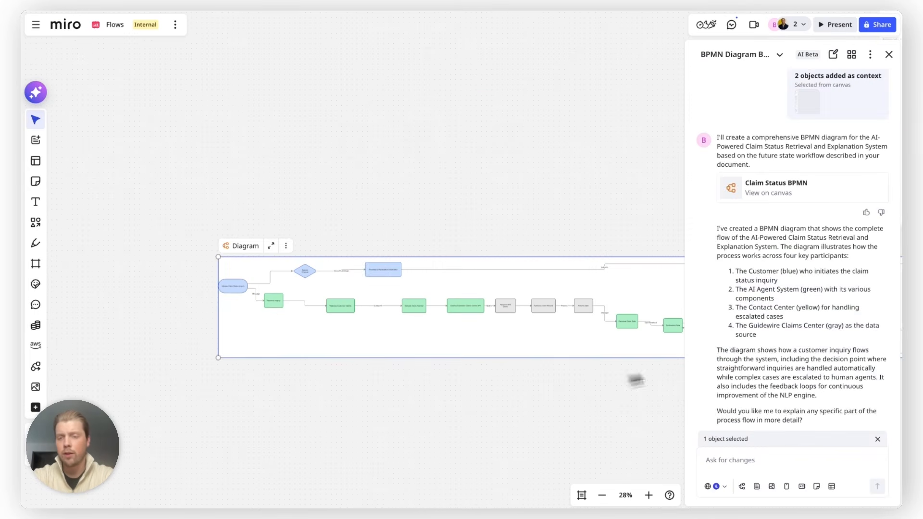
Read the builder's explanation of the Claim Status BPMN diagram and its key participants.
scroll(790, 294, "down", 1)
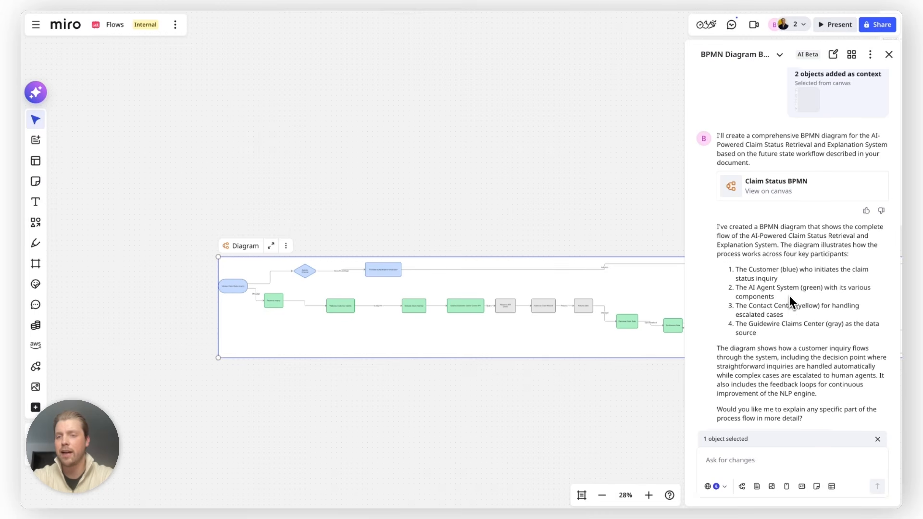
left_click_drag(759, 216, 855, 224)
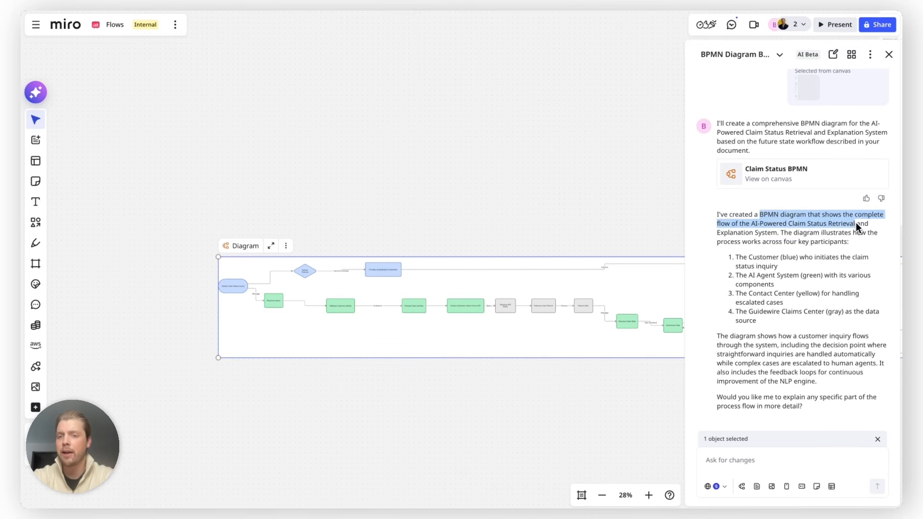
left_click(819, 237)
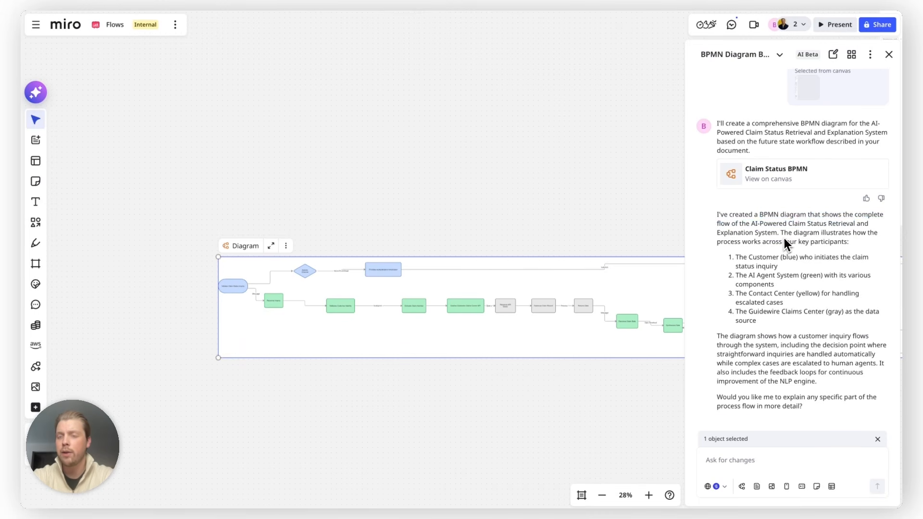
left_click_drag(793, 233, 846, 244)
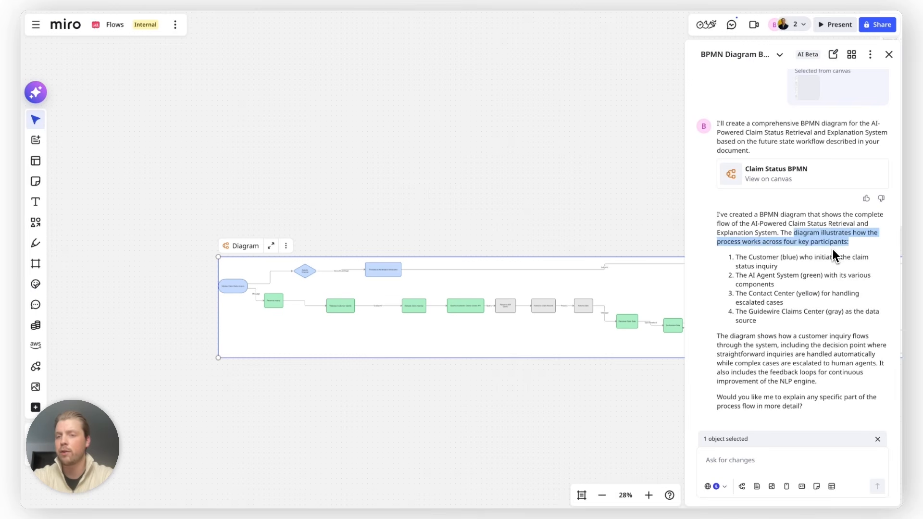
Examine the generated Claim Status BPMN diagram on the canvas and close the AI sidekick.
left_click(557, 377)
scroll(340, 310, "up", 5)
left_click(339, 310)
left_click(422, 228)
left_click(489, 143)
scroll(488, 145, "down", 5)
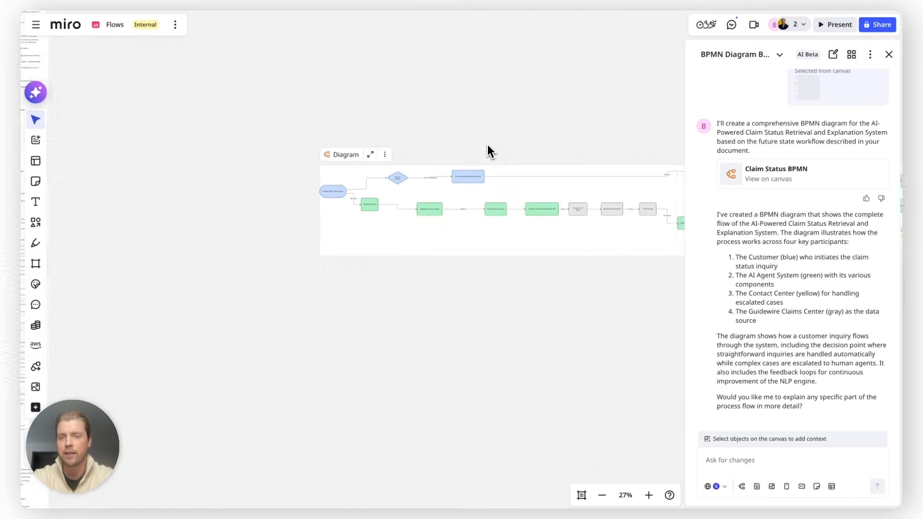
scroll(488, 144, "down", 4)
left_click(893, 56)
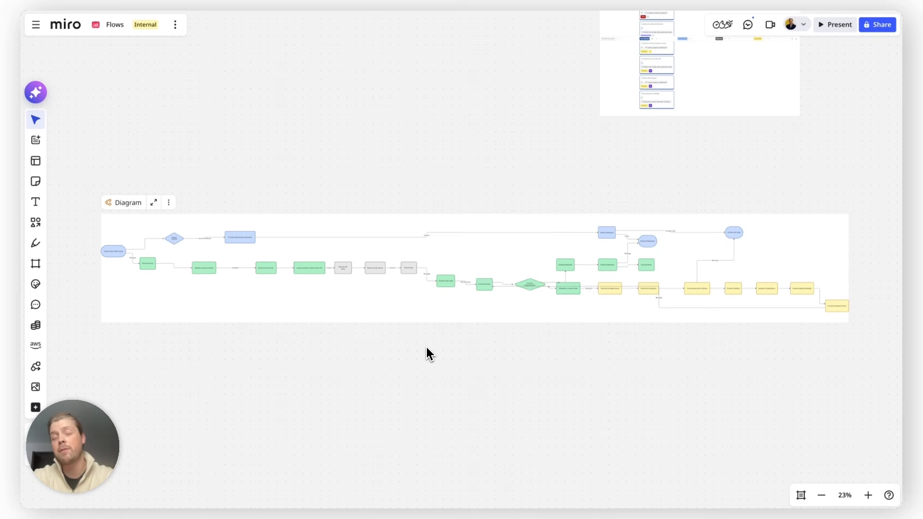
Move the Claim Status BPMN diagram closer to the flow, directly below the new process diagram.
scroll(503, 264, "down", 3)
left_click_drag(502, 264, 288, 90)
scroll(288, 89, "up", 5)
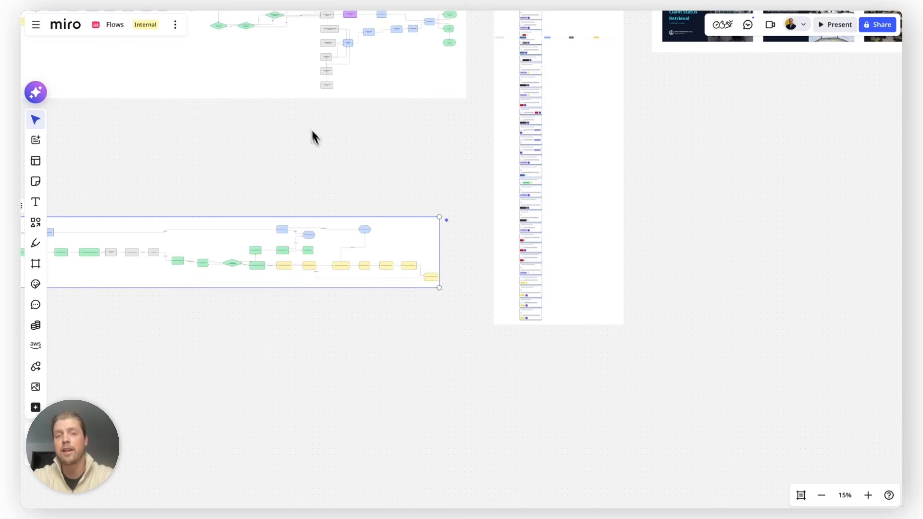
Connect the Claim Status BPMN diagram to the Implementation Backlog and Leadership Presentation prompts.
left_click_drag(407, 279, 454, 55)
left_click(373, 291)
left_click_drag(407, 285, 605, 49)
left_click(606, 235)
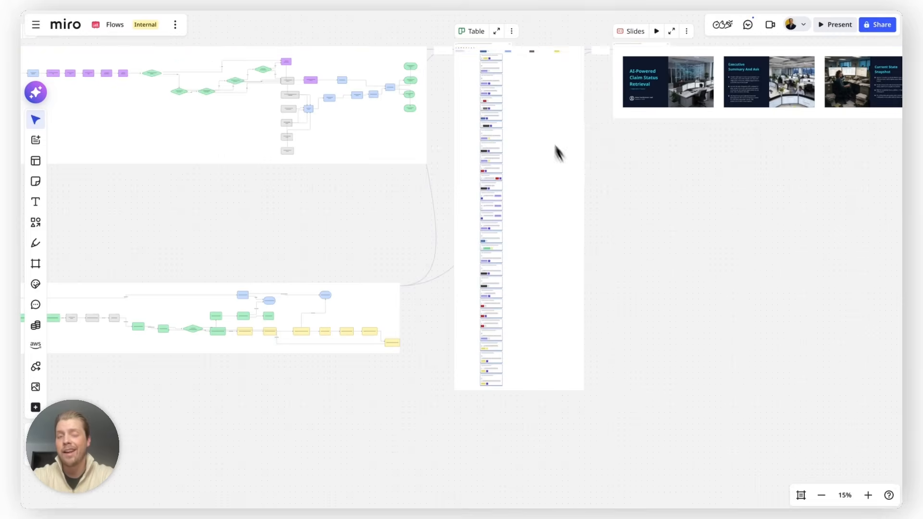
Rerun the flow from the Implementation Backlog table's prompt to regenerate the task backlog.
scroll(509, 44, "up", 10)
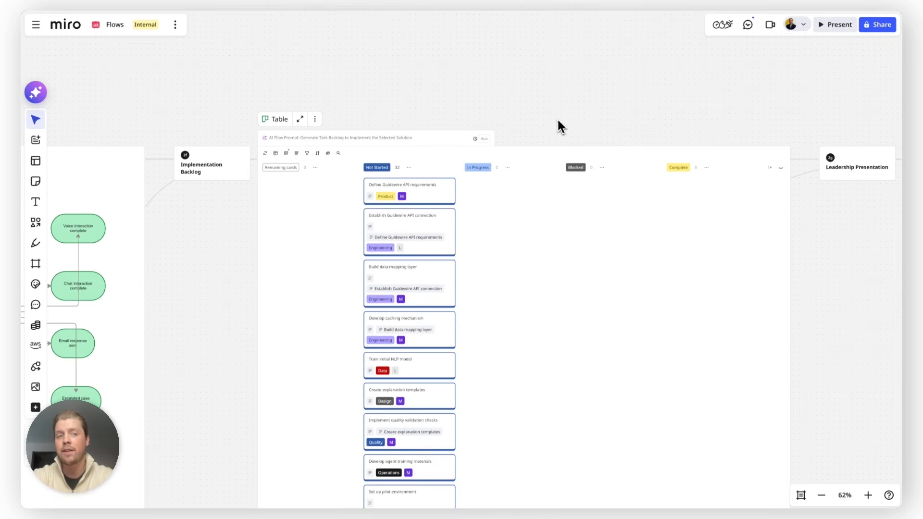
scroll(560, 120, "down", 1)
left_click(487, 138)
scroll(500, 144, "down", 5)
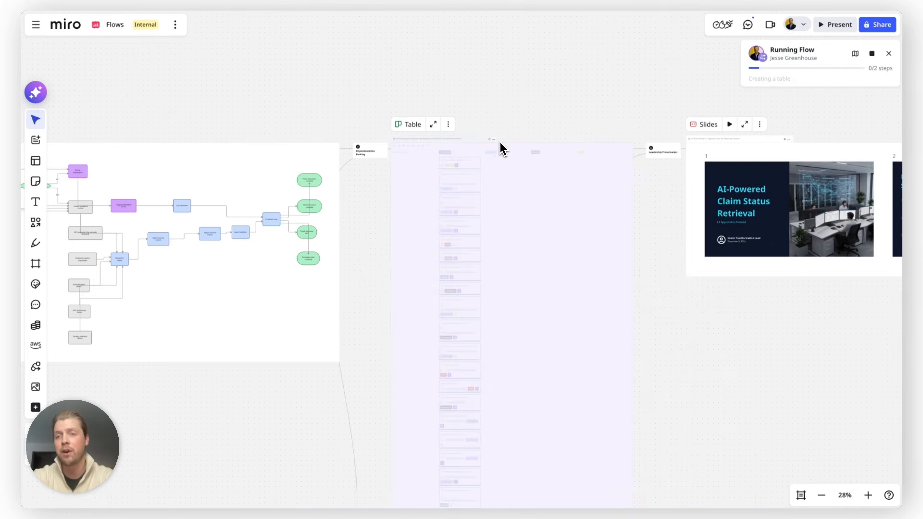
Review the updated flow from the input sources through the BPMN diagram to the regenerated backlog and slides.
scroll(723, 245, "down", 6)
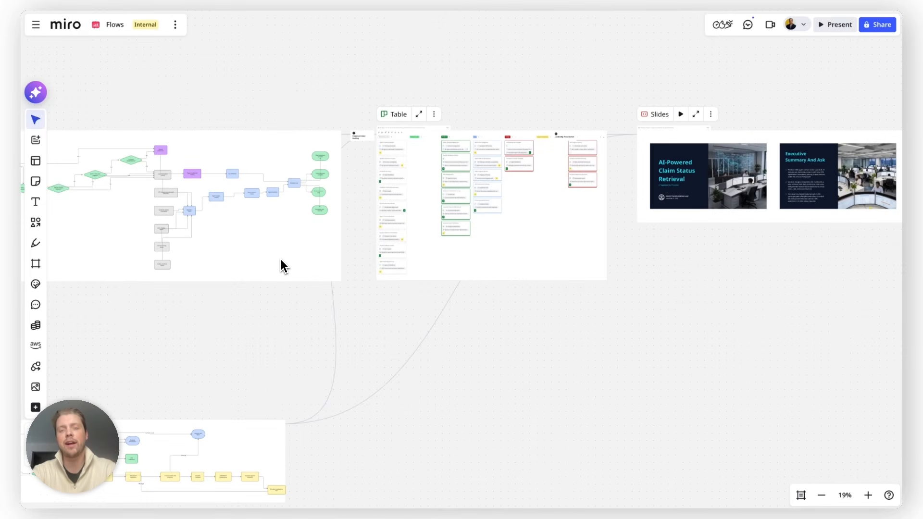
scroll(544, 367, "down", 3)
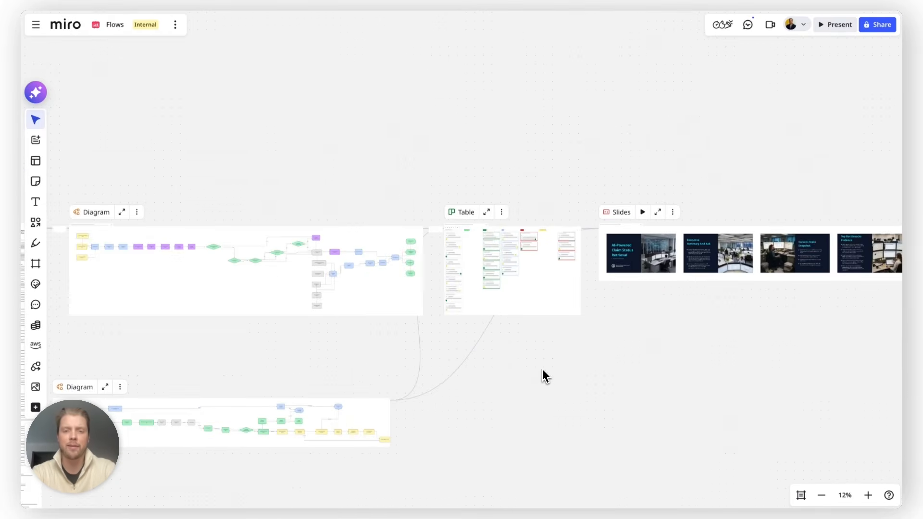
scroll(542, 371, "down", 4)
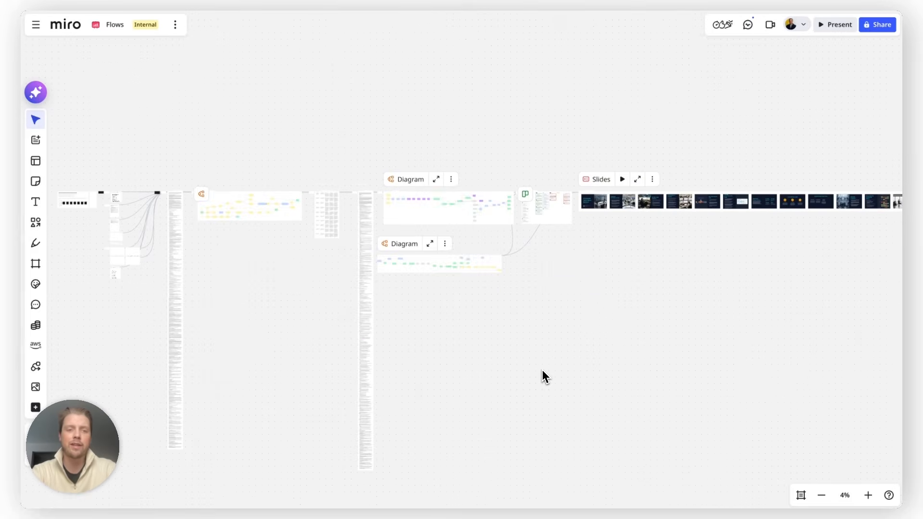
scroll(541, 370, "down", 1)
scroll(104, 183, "up", 3)
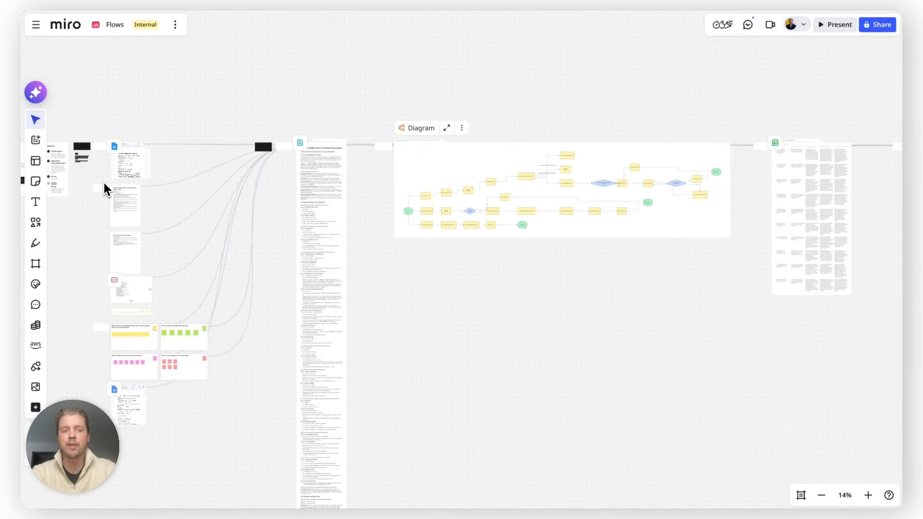
scroll(153, 356, "down", 2)
scroll(154, 357, "down", 3)
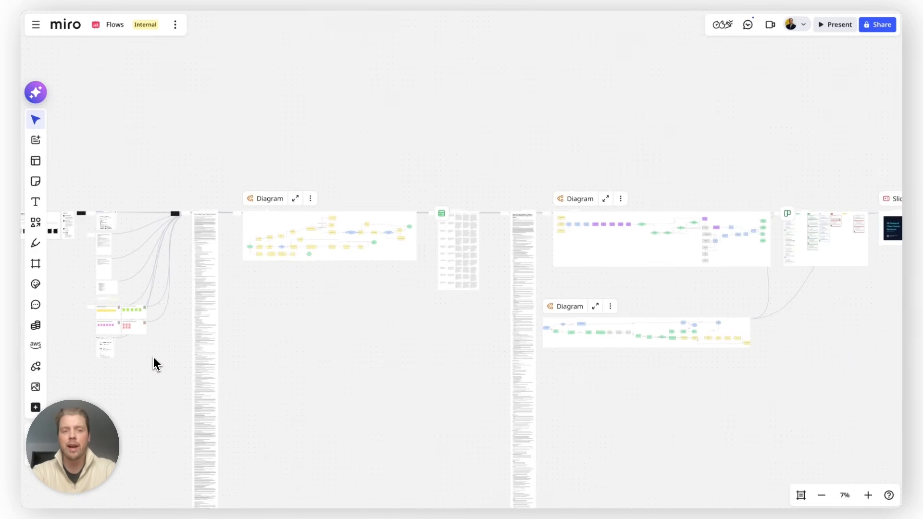